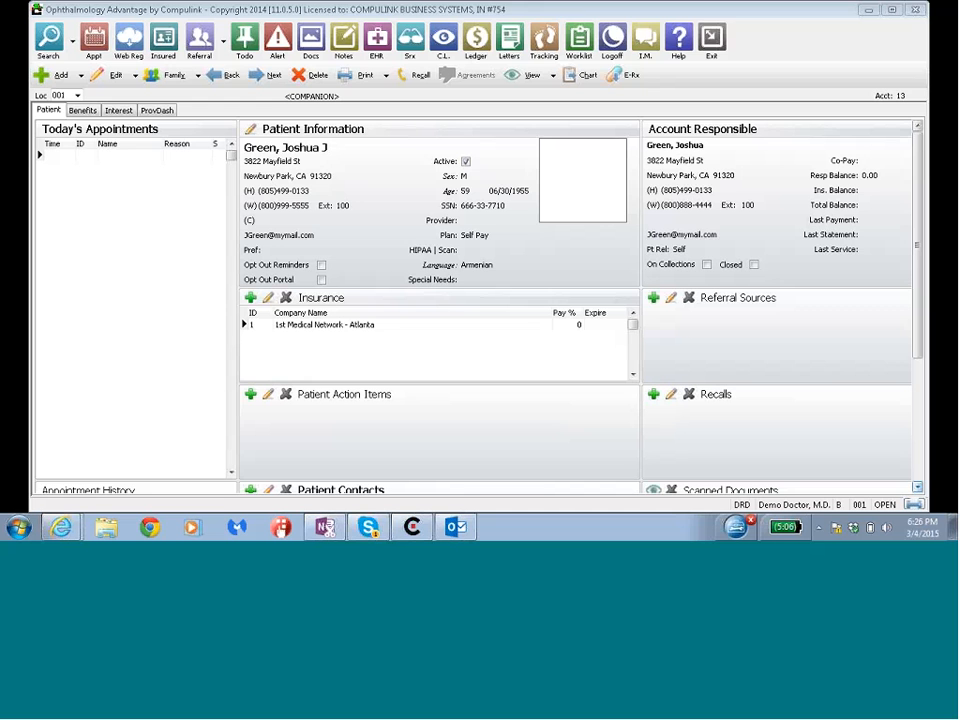
# Open the patient's EHR exam record and show the health history with its tobacco use entry.
pyautogui.click(372, 38)
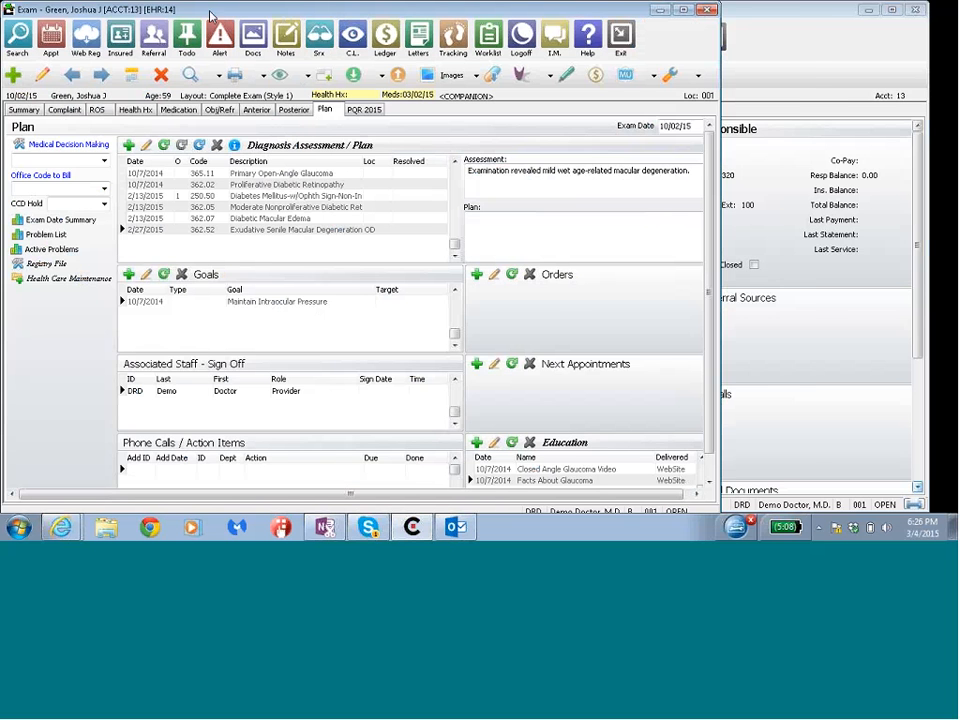
pyautogui.moveTo(302, 14); pyautogui.dragTo(395, 14)
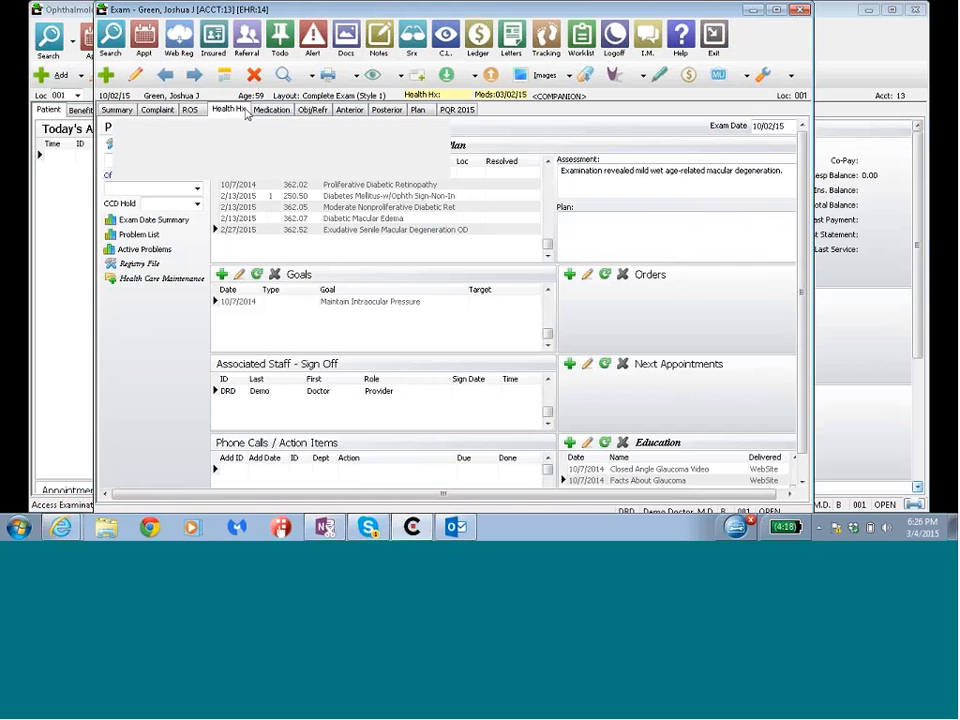
pyautogui.click(228, 109)
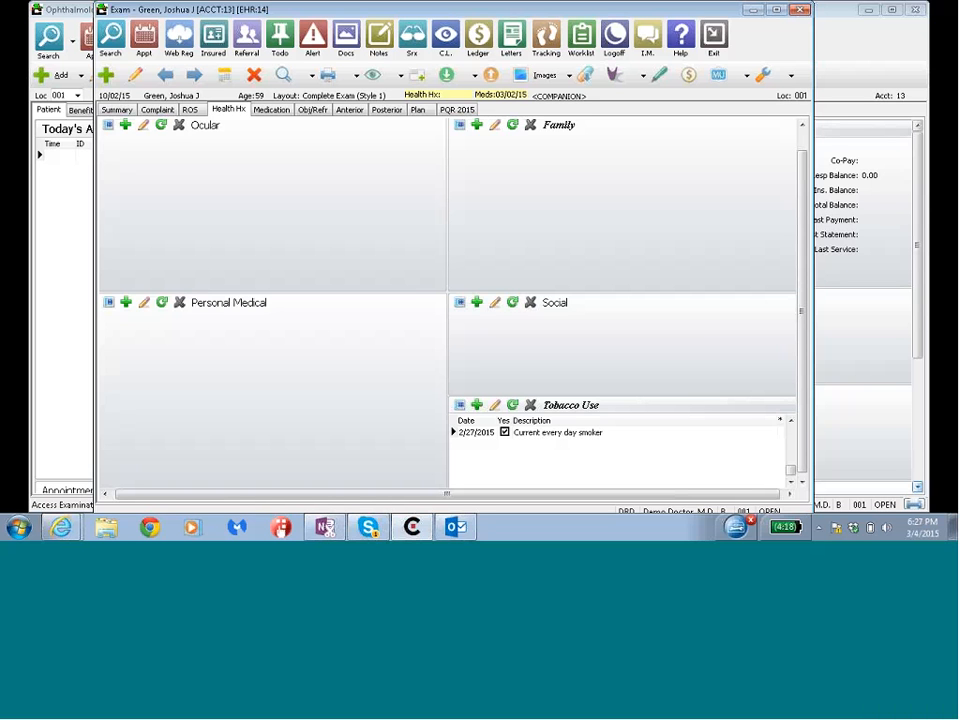
# Forward the 362.52 exudative senile macular degeneration diagnosis to the 10/02/15 exam plan as its ICD-10 equivalent and save the exam.
pyautogui.click(421, 112)
pyautogui.click(303, 230)
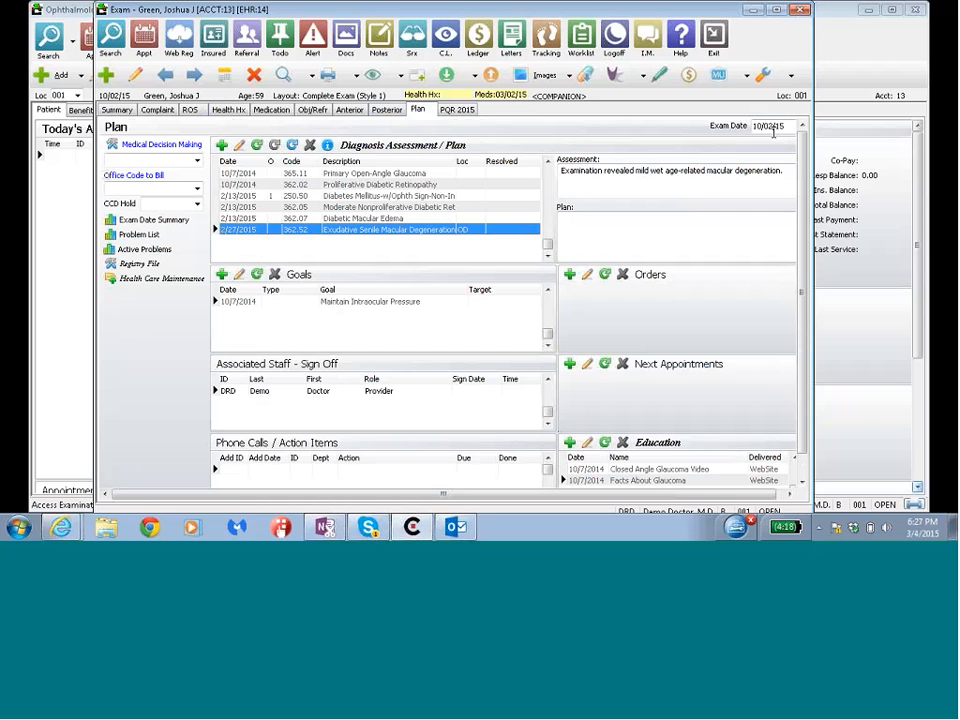
pyautogui.click(136, 79)
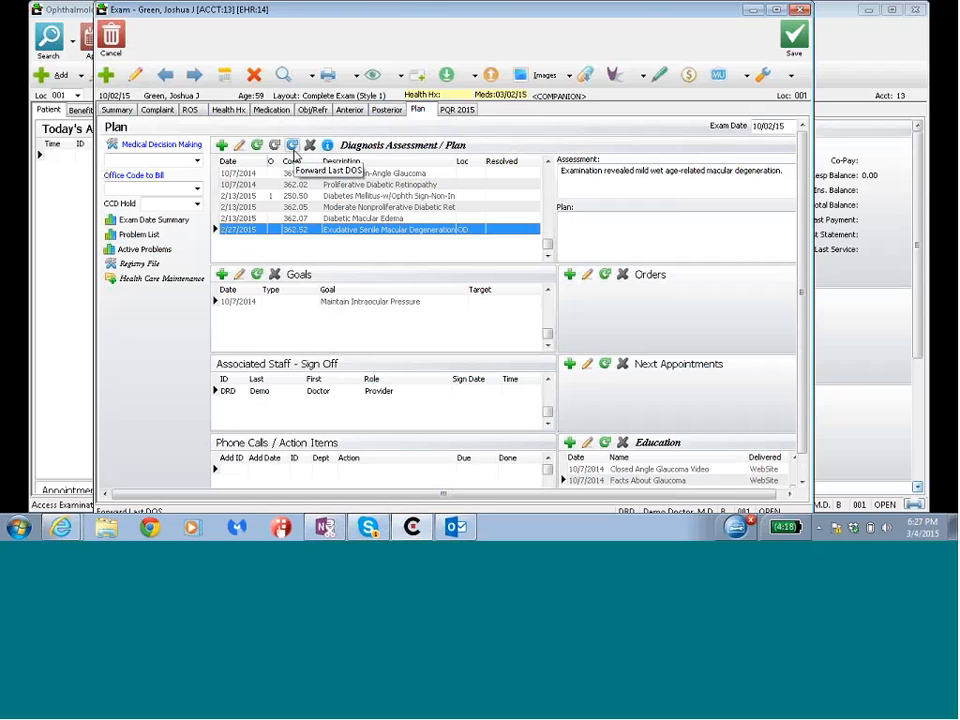
pyautogui.click(292, 146)
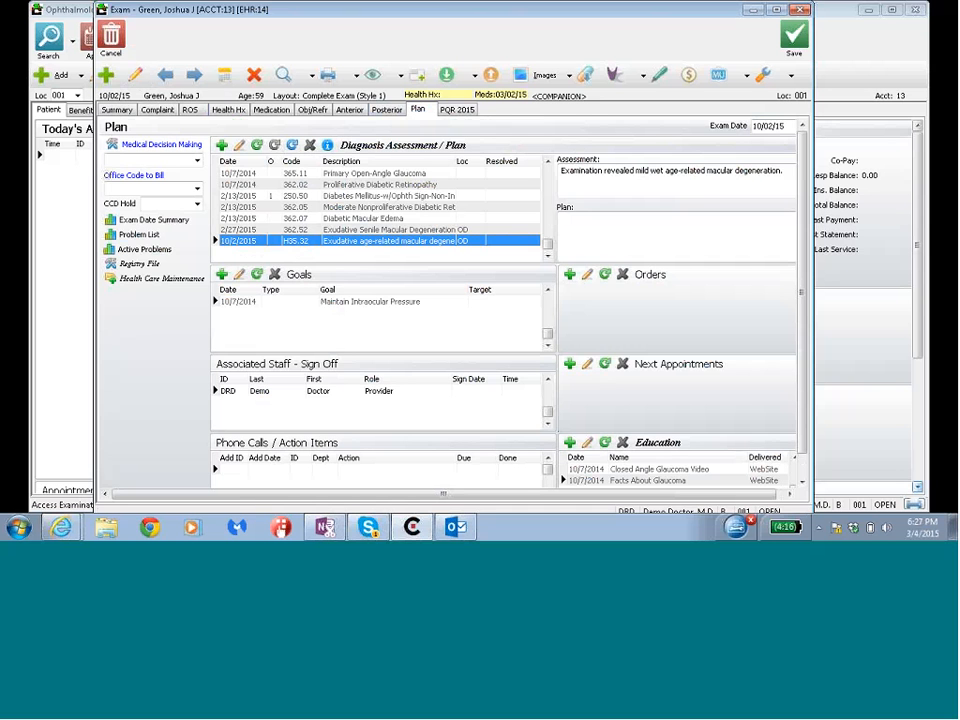
pyautogui.click(793, 48)
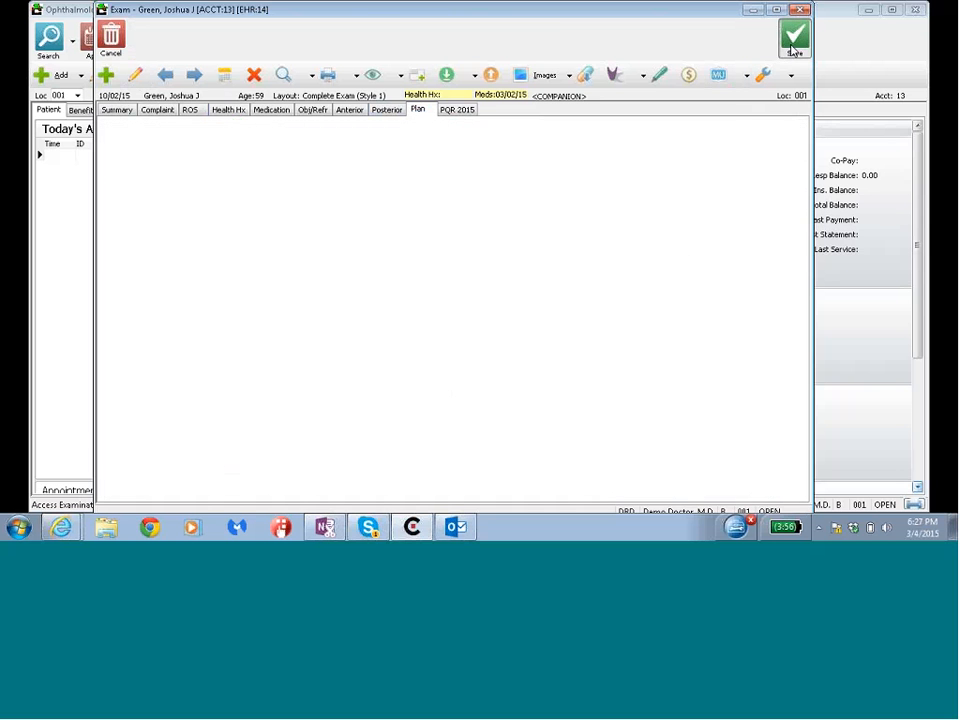
# Open automated fee posting for the 10/02/15 exam to review its procedure and diagnosis codes.
pyautogui.click(688, 76)
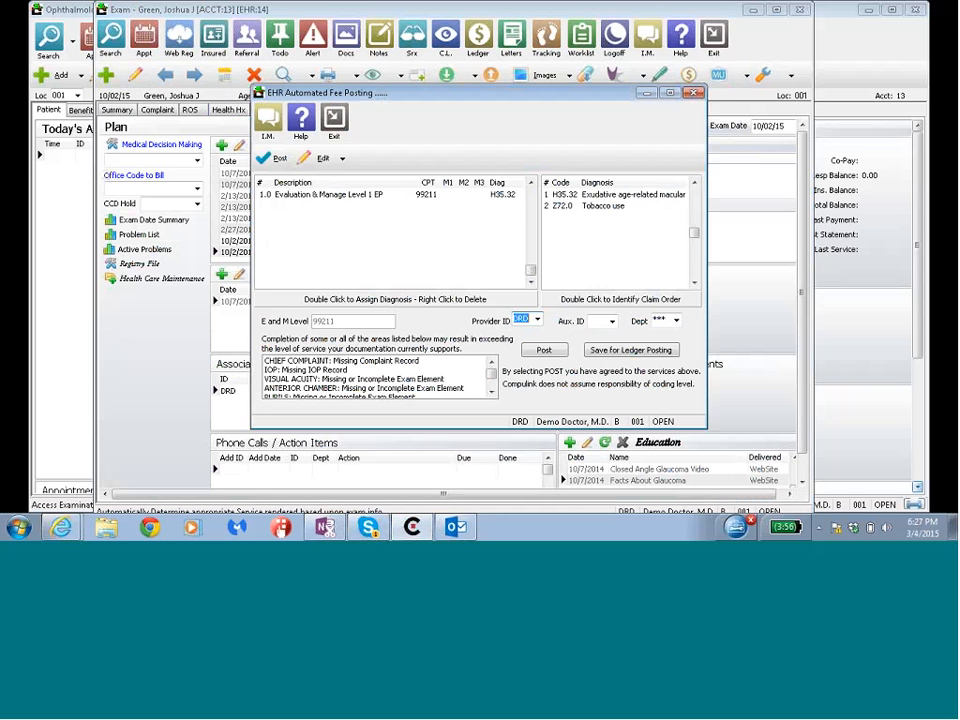
pyautogui.click(902, 523)
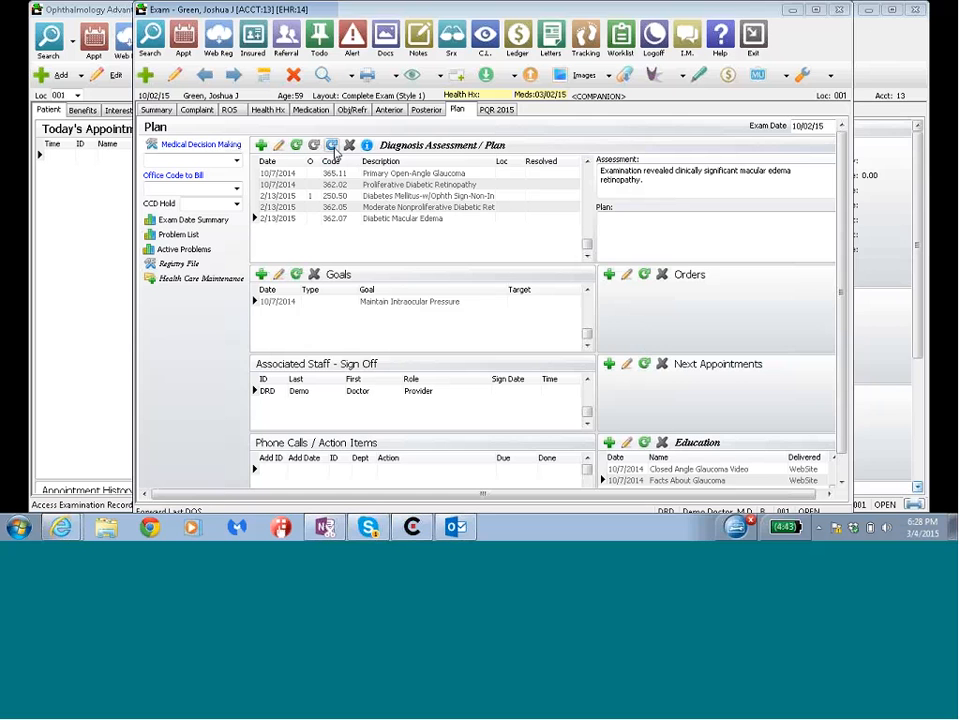
# Forward the 2/13/2015 diabetes diagnoses to the 10/02/15 exam plan as ICD-10 code E11.331.
pyautogui.click(332, 146)
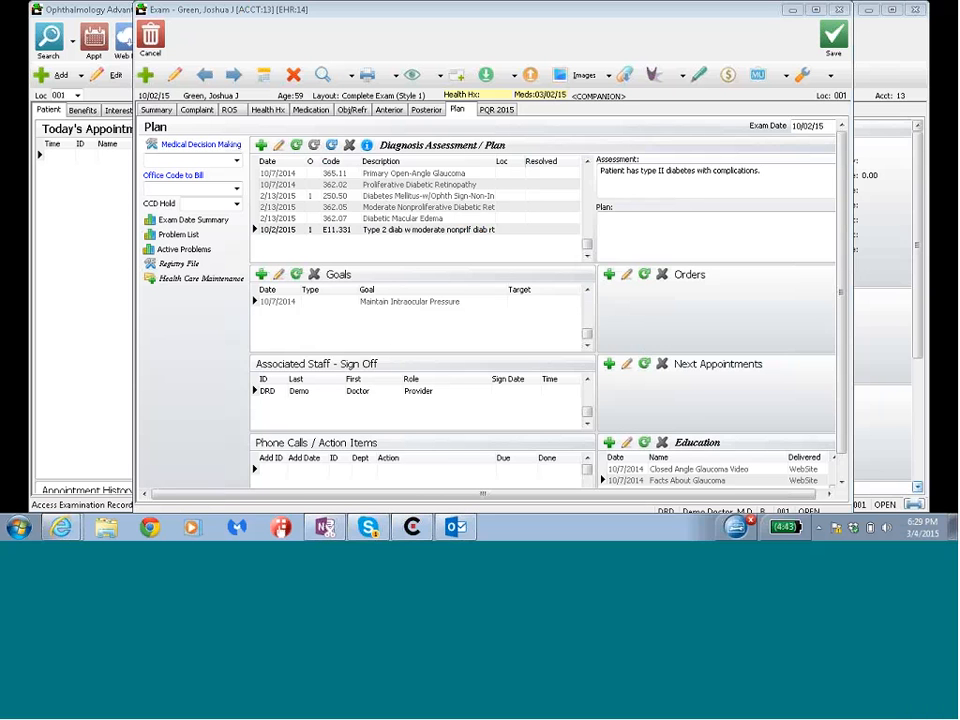
# Open the right eyelids image of the anterior exam for drawing and point out the eyebrow, upper lid and lower lid regions.
pyautogui.click(394, 117)
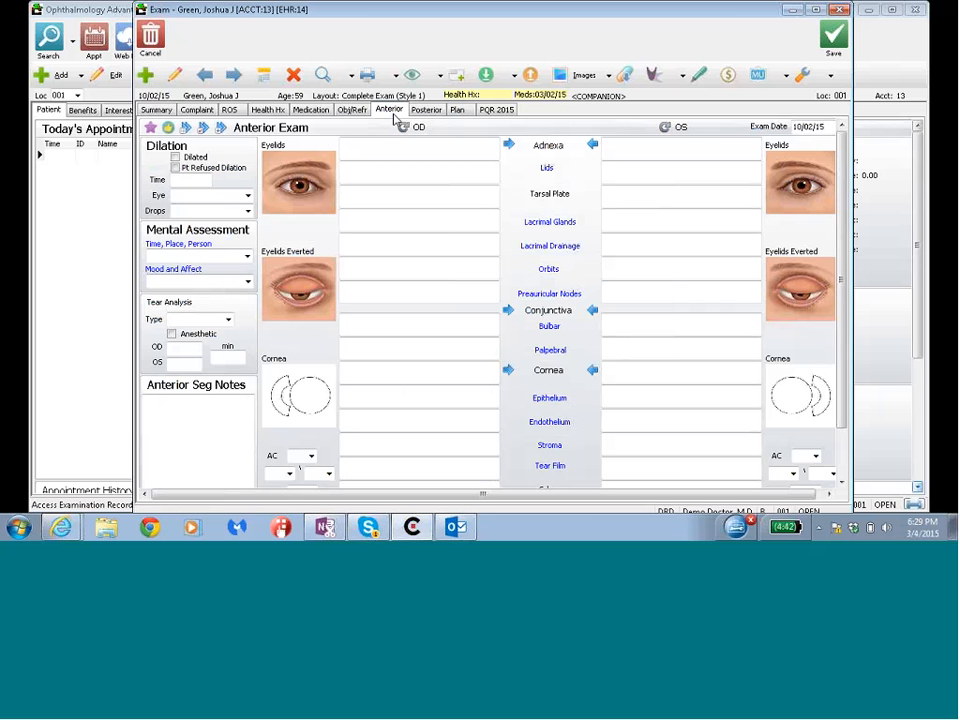
pyautogui.rightClick(314, 180)
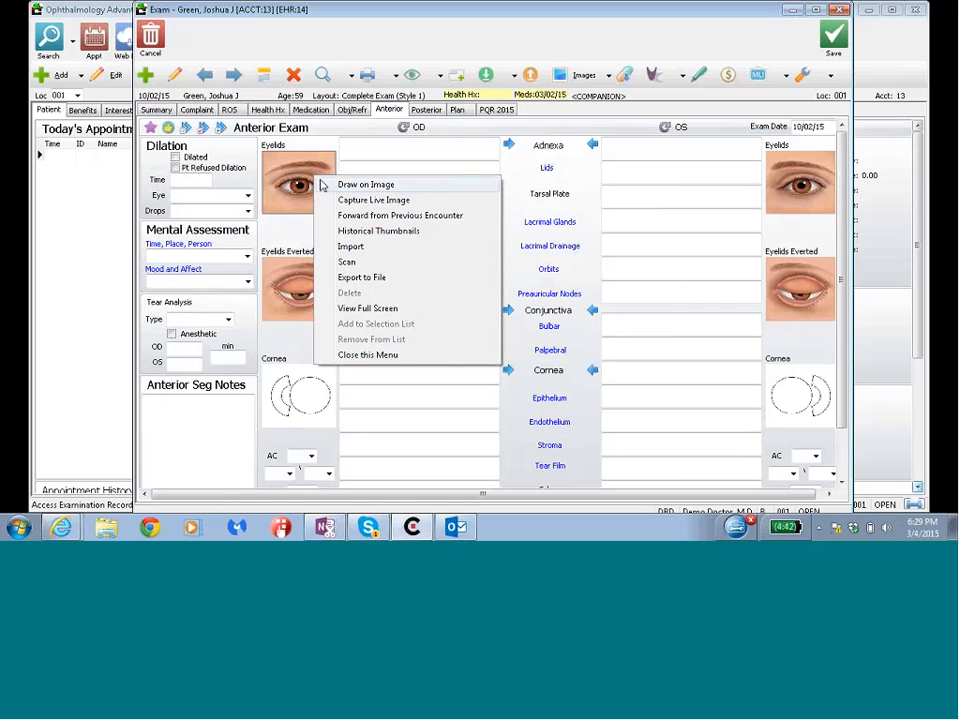
pyautogui.click(324, 187)
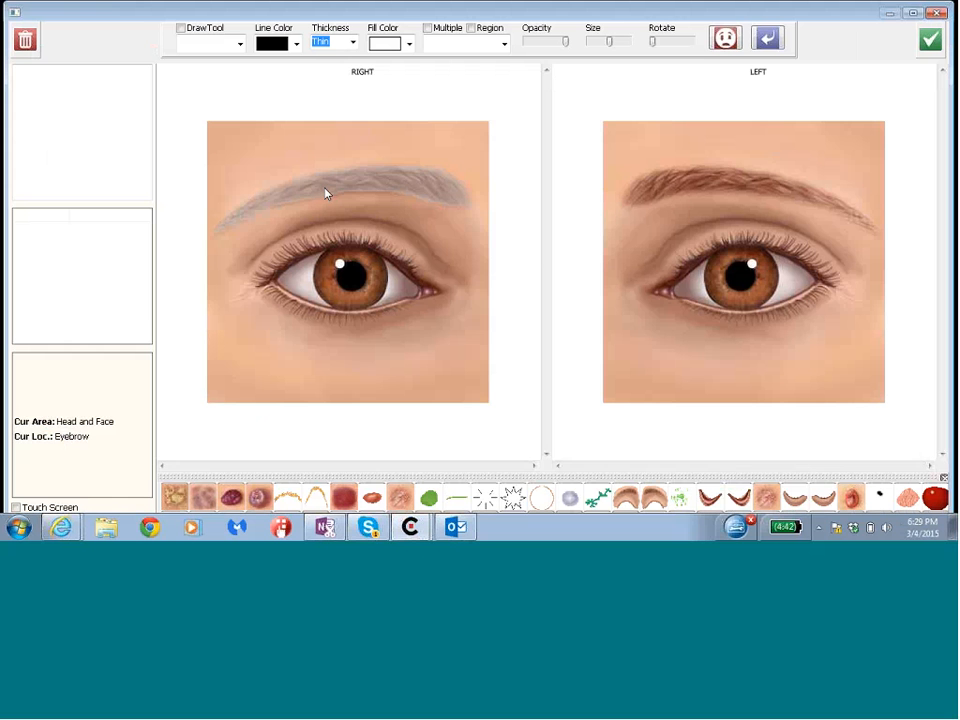
pyautogui.click(332, 244)
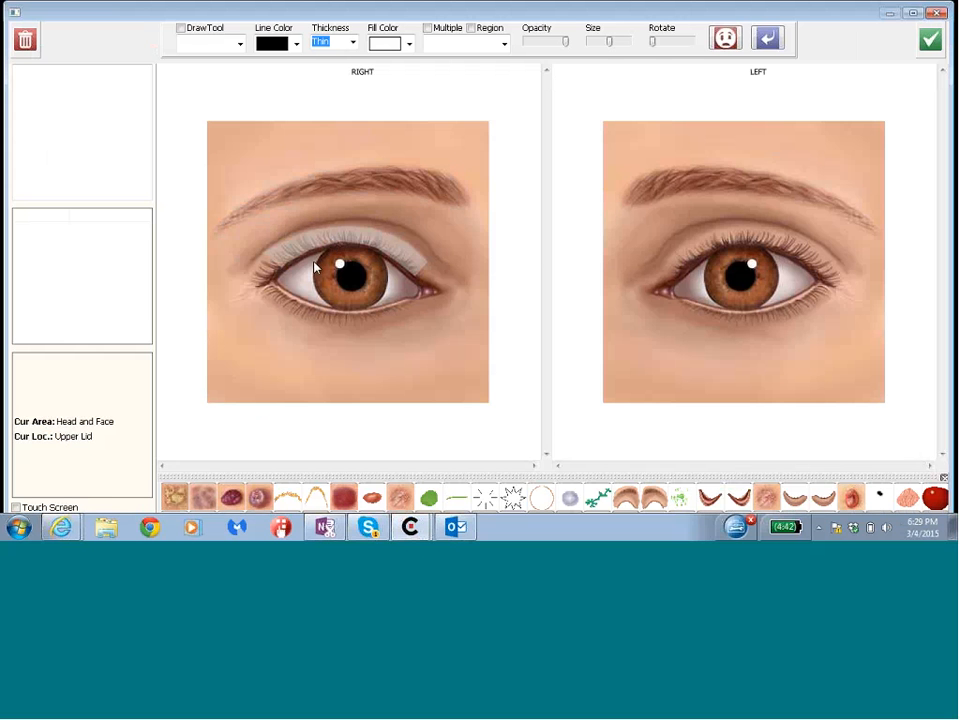
pyautogui.click(309, 319)
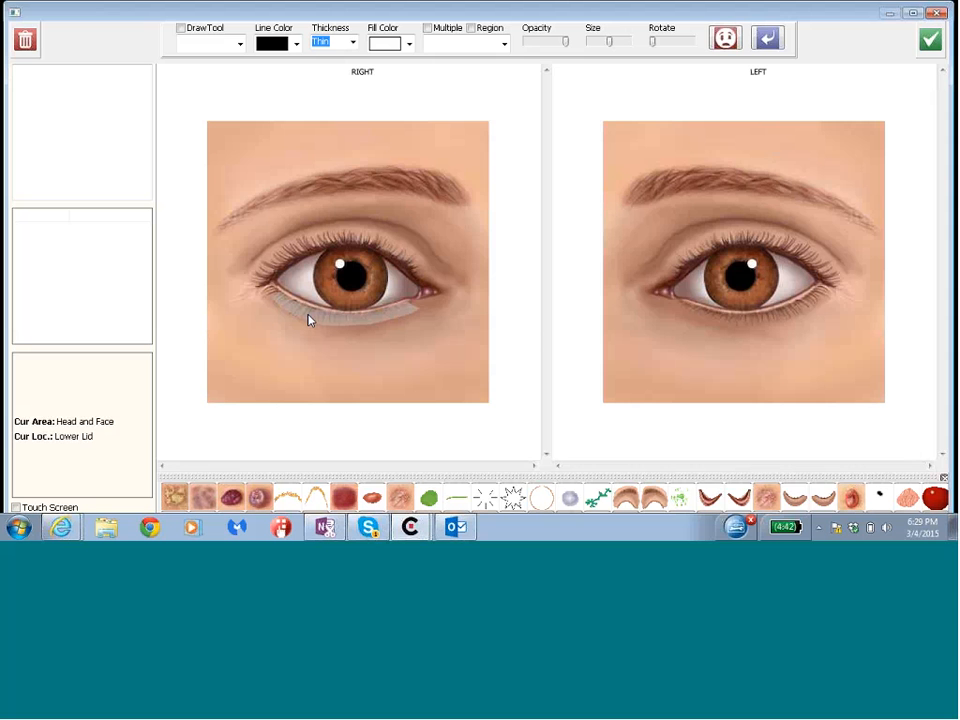
pyautogui.rightClick(309, 319)
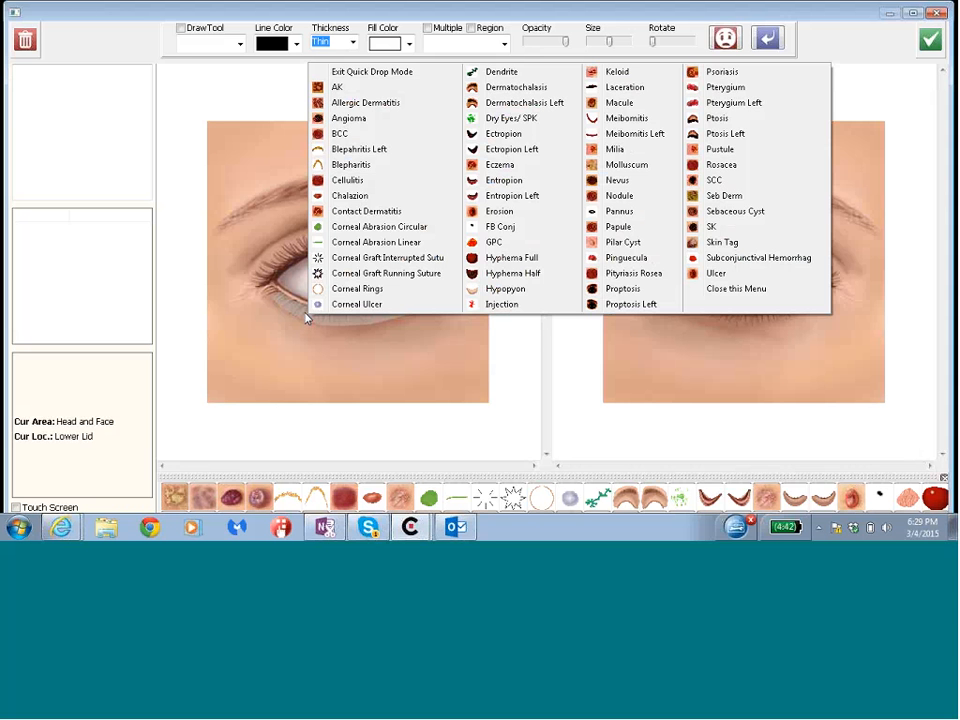
pyautogui.click(336, 200)
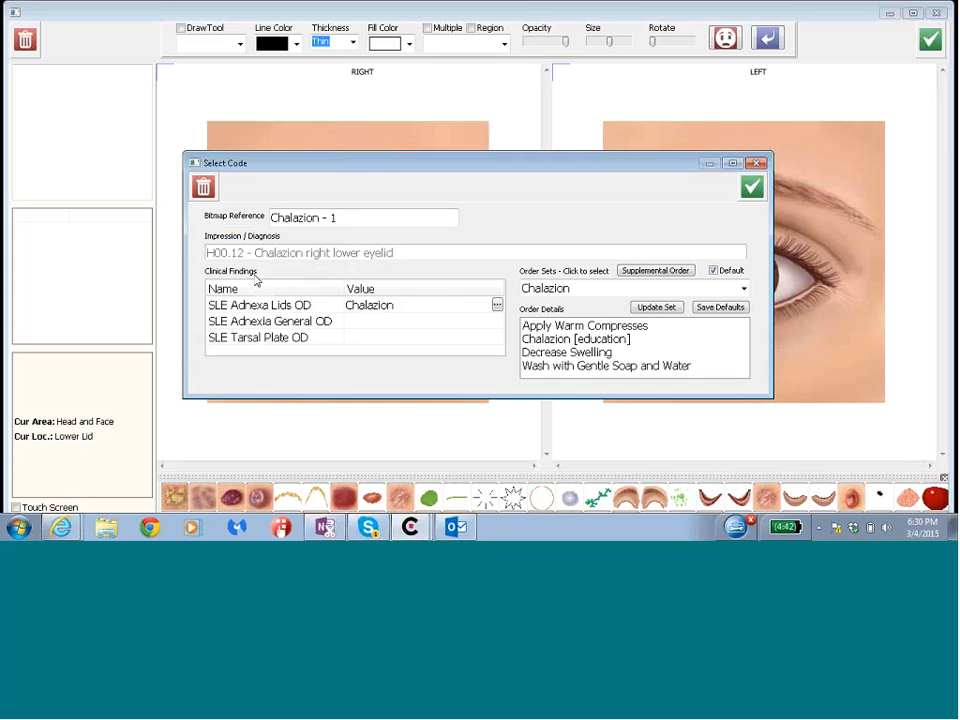
pyautogui.click(199, 196)
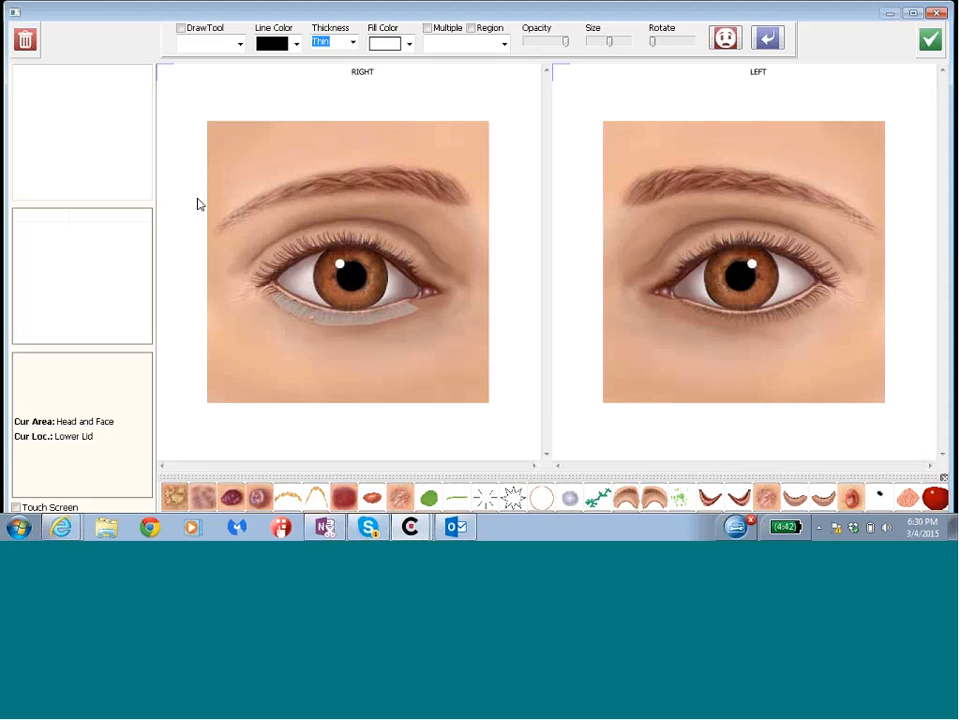
# Place a Chalazion on the left lower lid and accept diagnosis H00.15 with its default Chalazion order set.
pyautogui.click(745, 327)
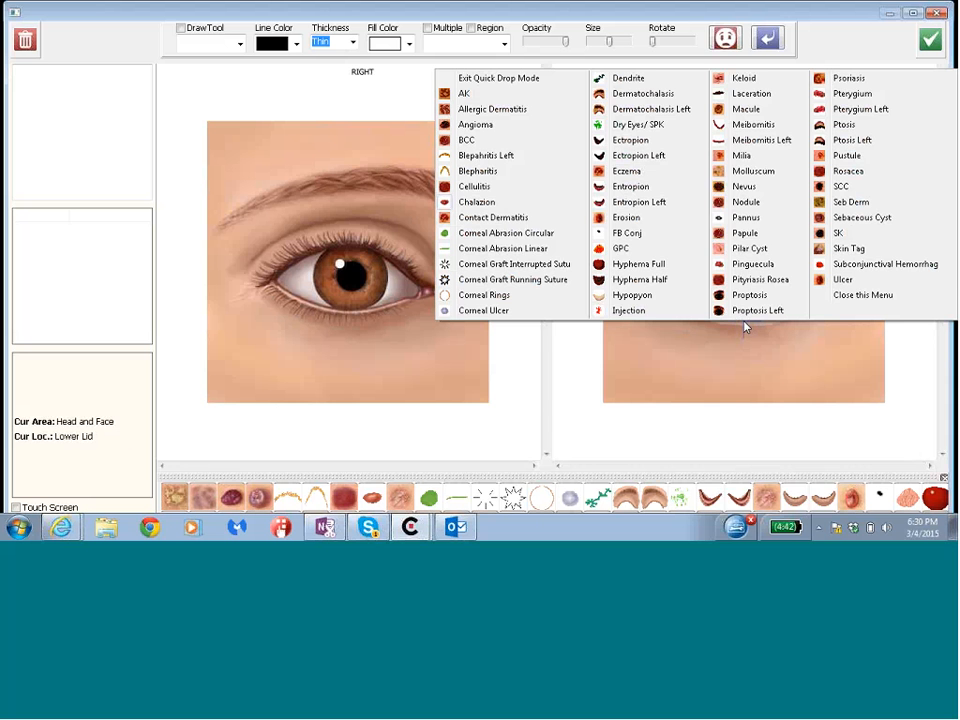
pyautogui.click(526, 206)
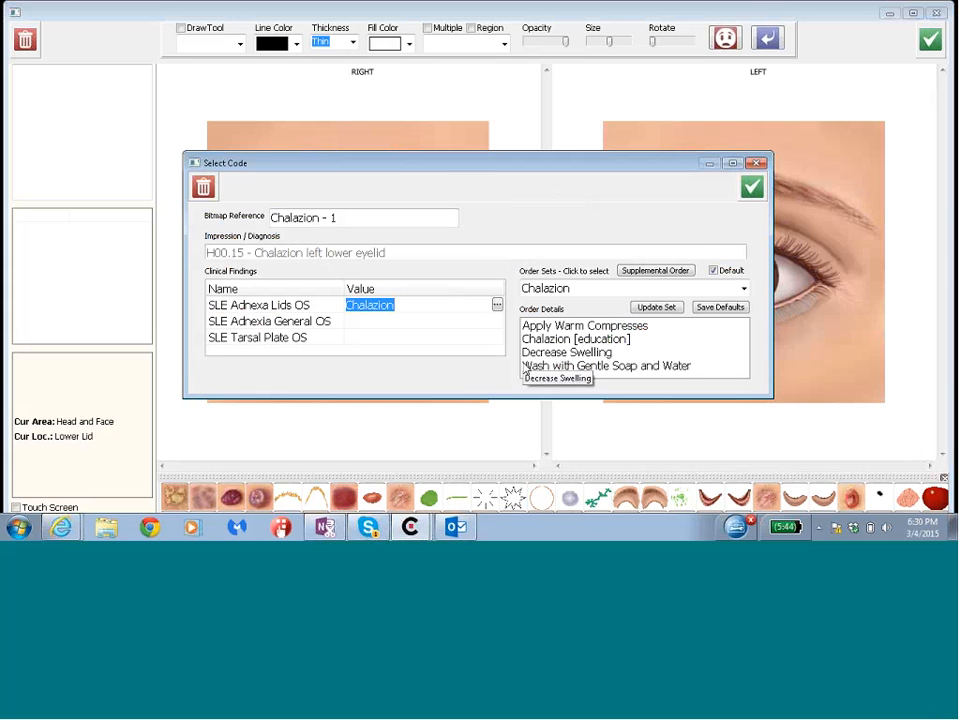
pyautogui.click(751, 188)
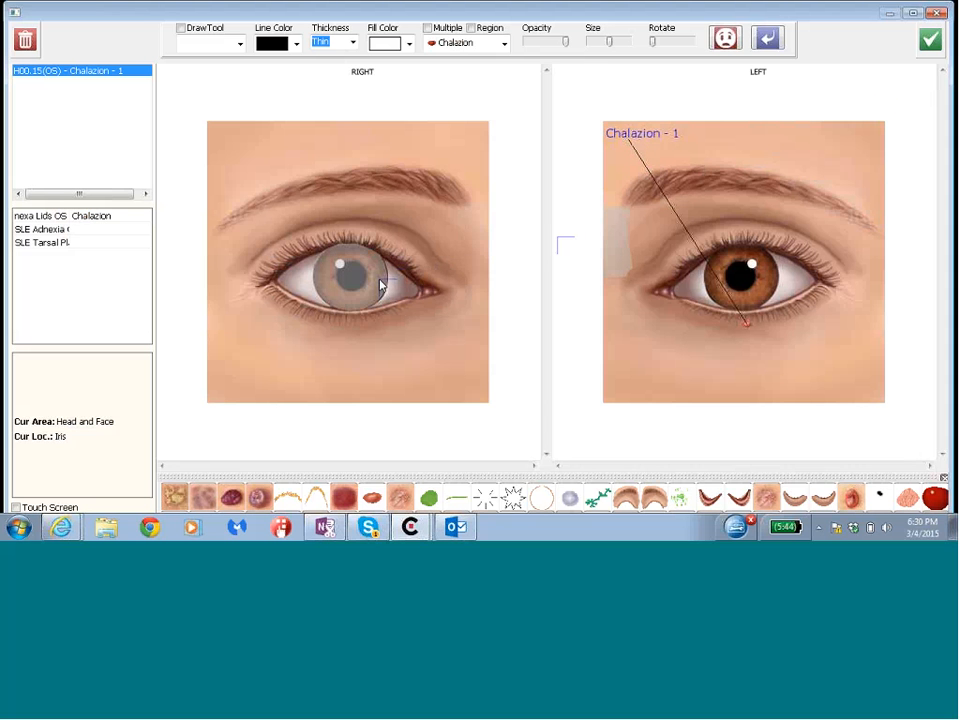
# Add a Pterygium at the nasal edge of the right iris with diagnosis H11.041, peripheral pterygium, stationary, right eye.
pyautogui.rightClick(380, 285)
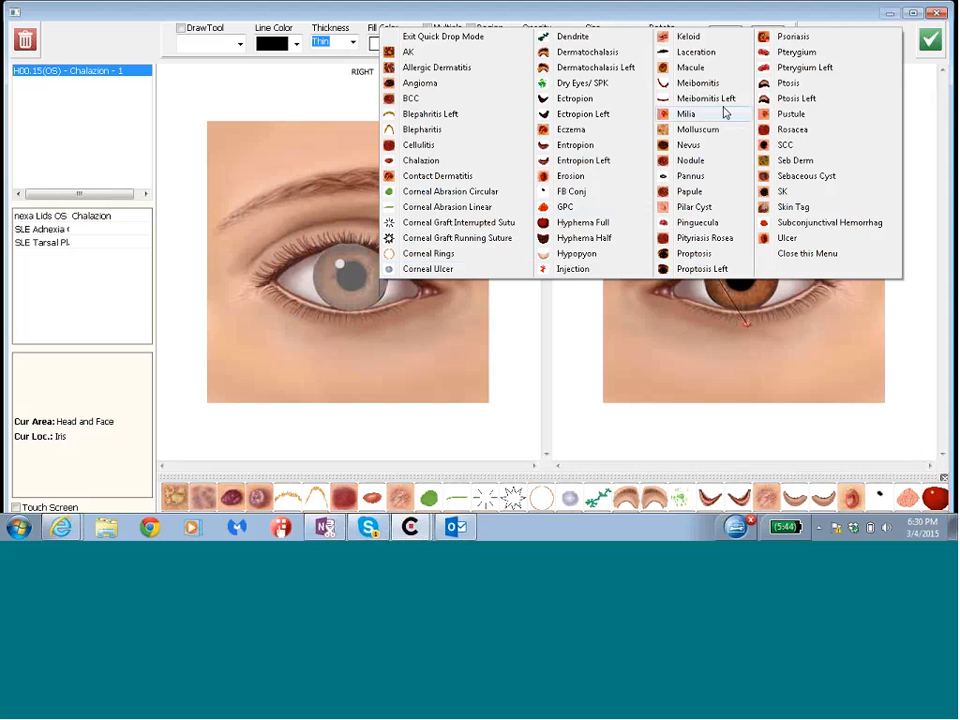
pyautogui.click(779, 58)
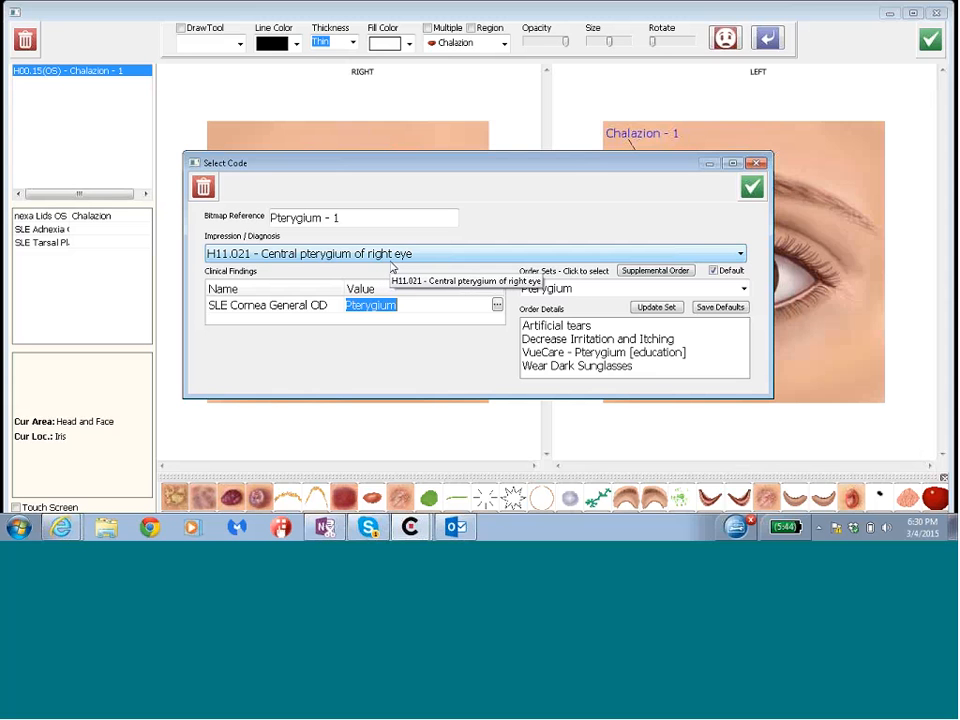
pyautogui.click(740, 258)
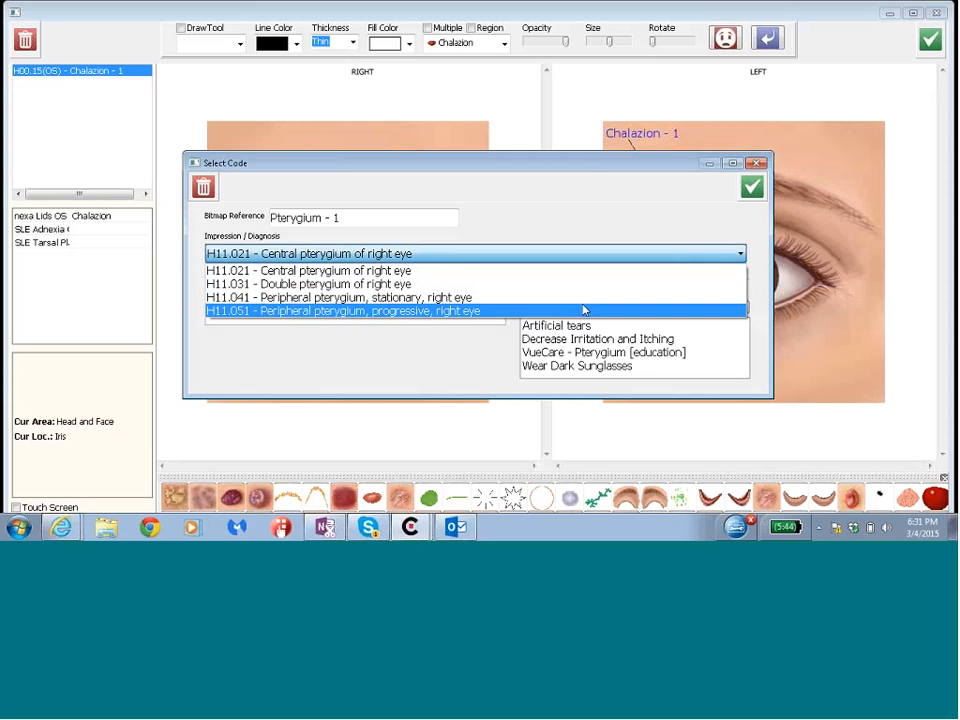
pyautogui.press('Up')
pyautogui.press('Return')
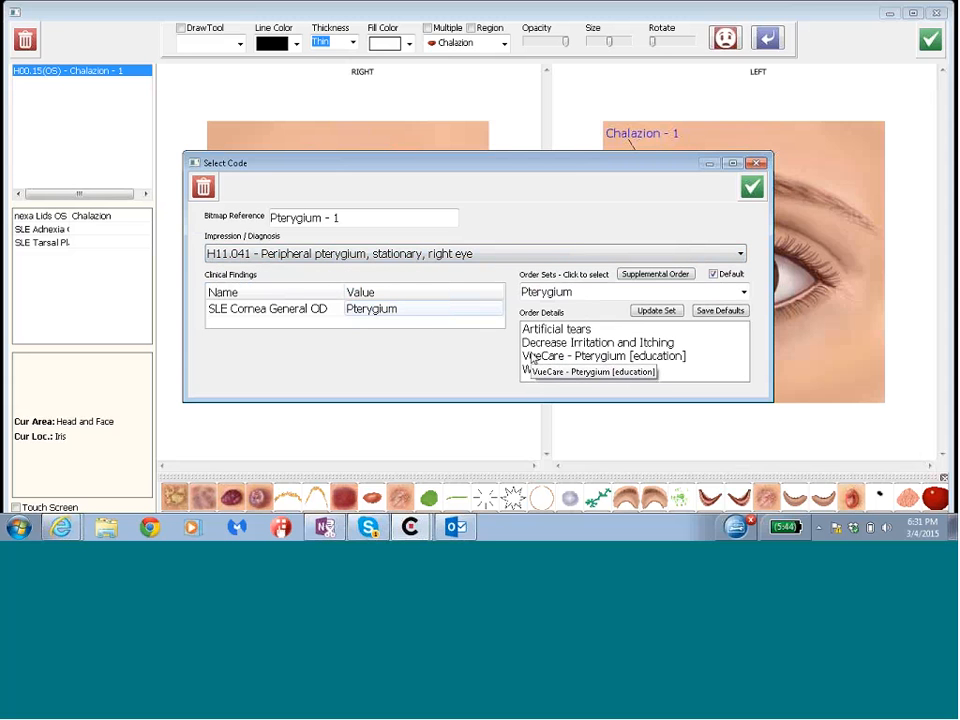
# Exclude VueCare - Pterygium [education] from the Pterygium order set, then accept the finding and the finished eyelid drawing.
pyautogui.click(743, 291)
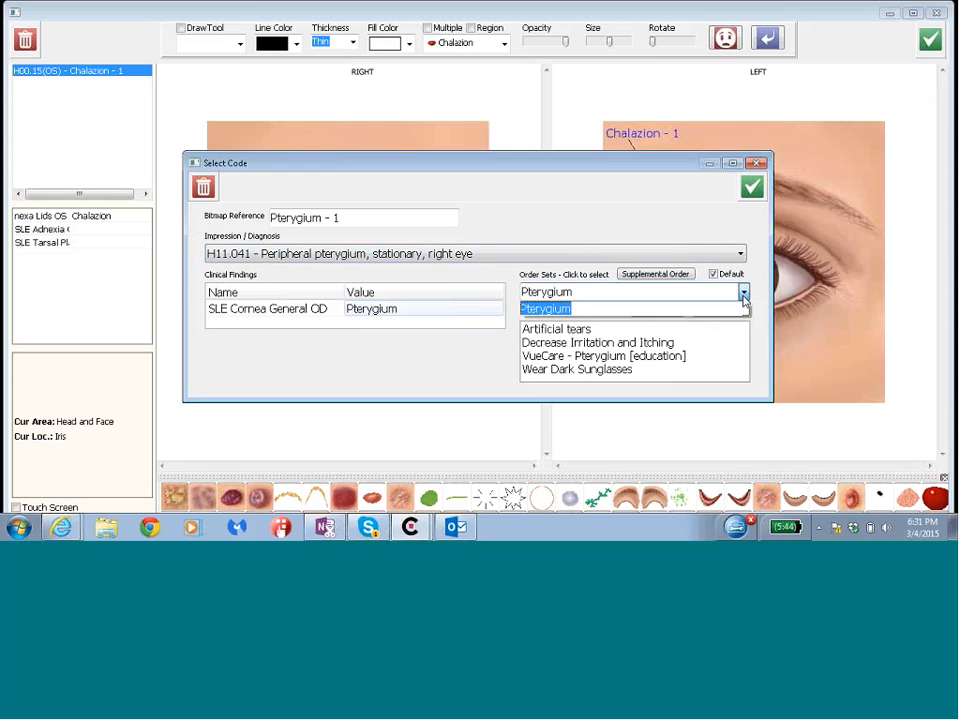
pyautogui.click(578, 308)
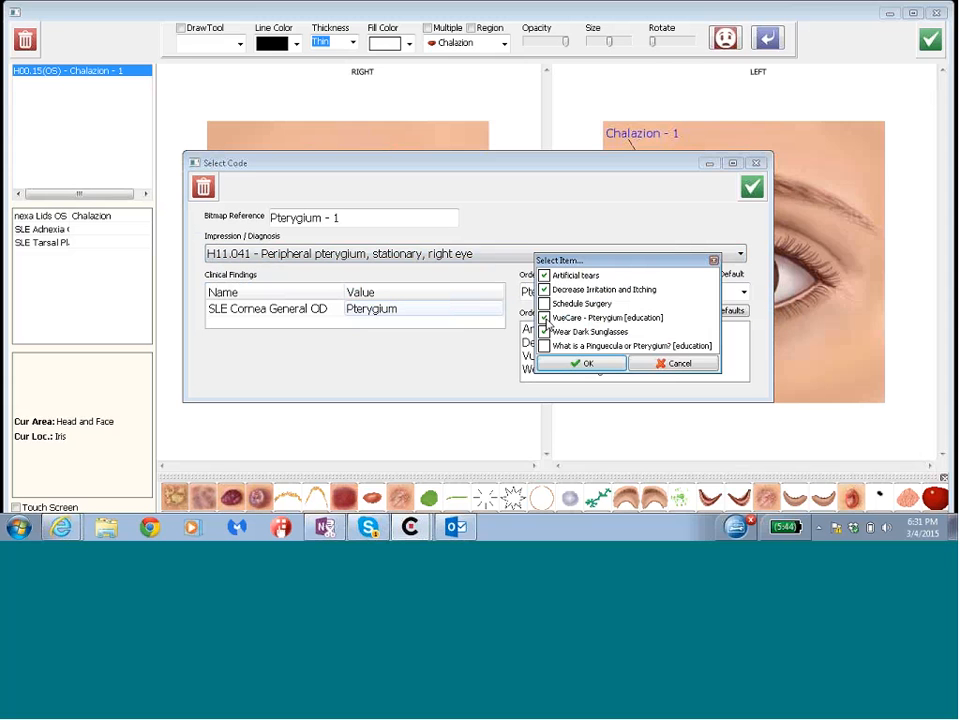
pyautogui.click(576, 363)
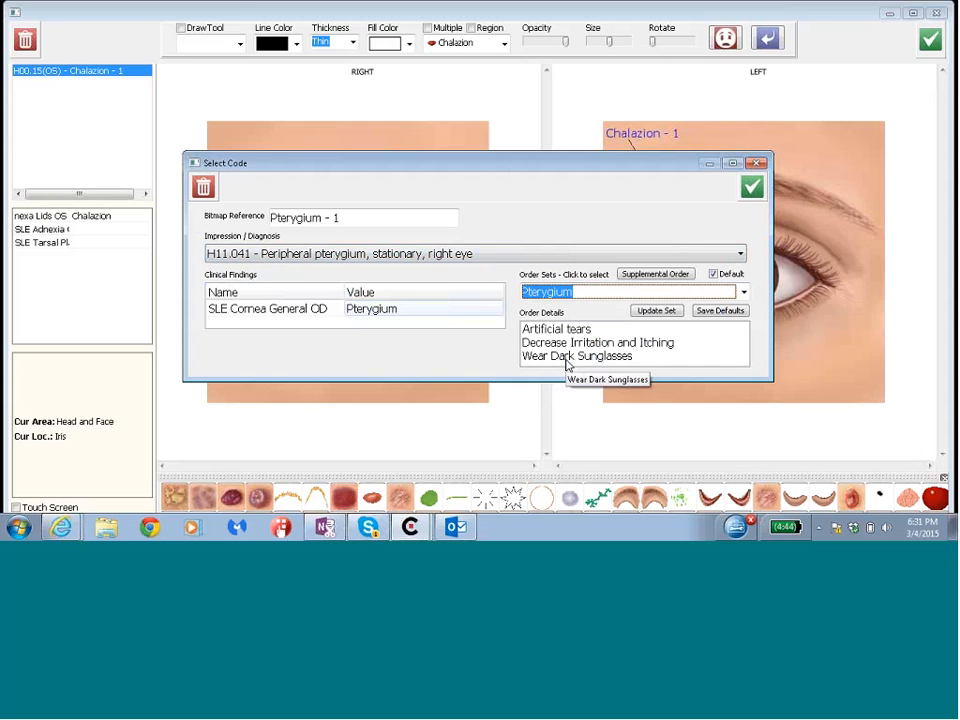
pyautogui.click(752, 186)
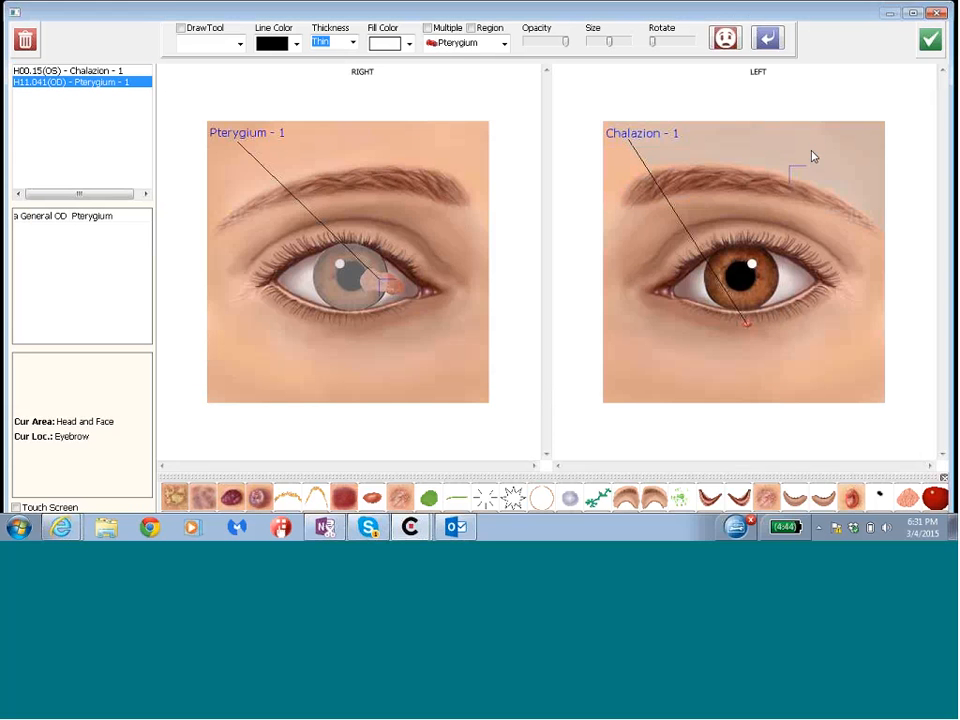
pyautogui.click(926, 48)
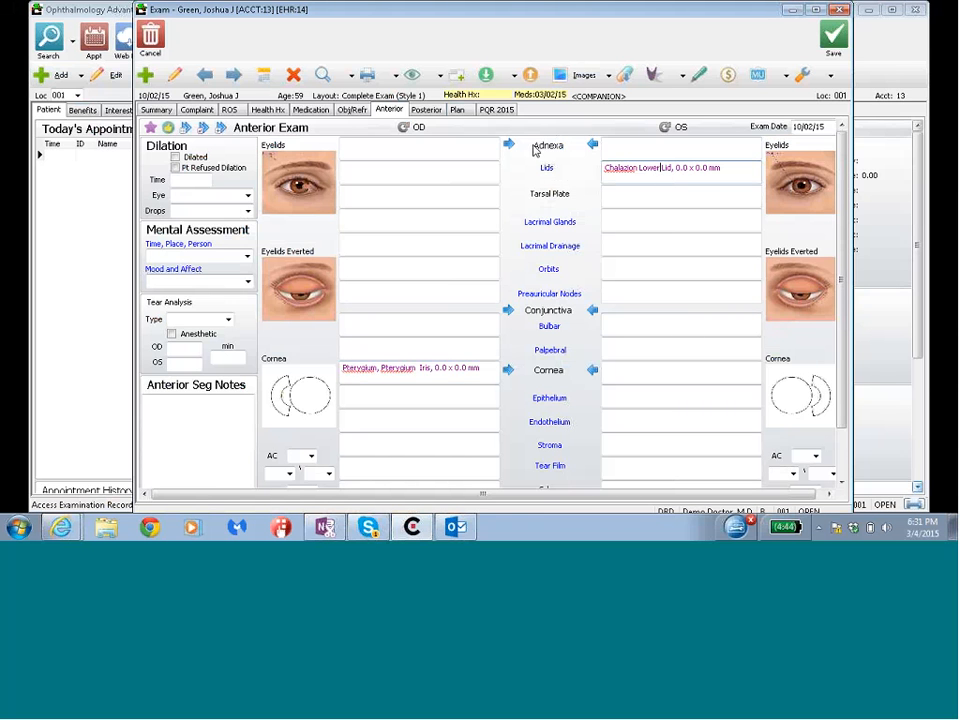
# Review the exam plan's pterygium and chalazion diagnoses with their plan text, goals, orders and education entries.
pyautogui.click(462, 111)
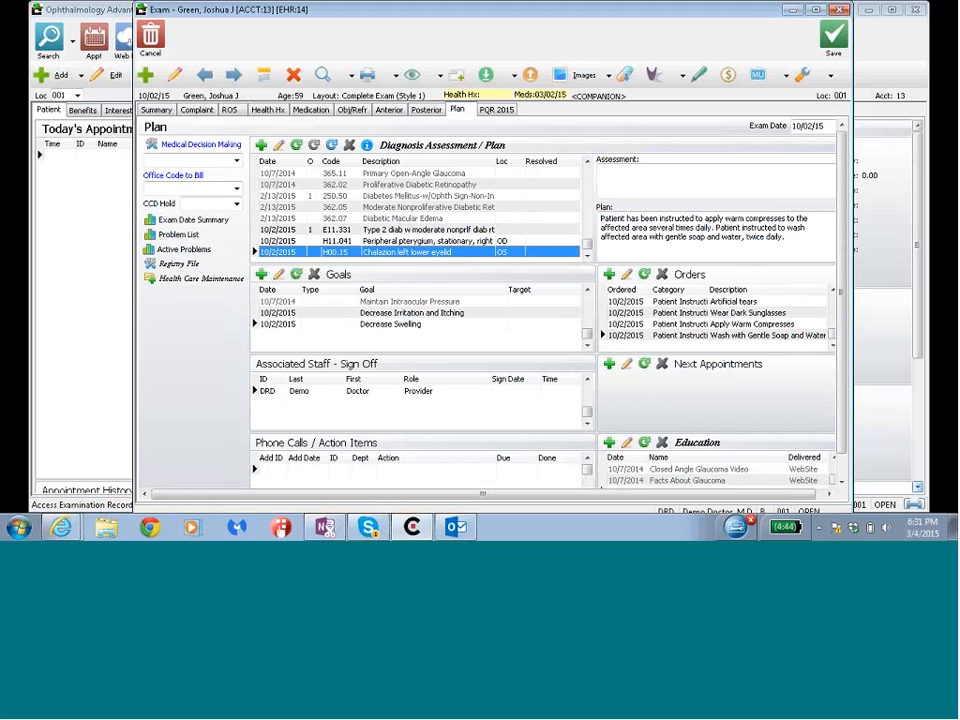
pyautogui.click(385, 241)
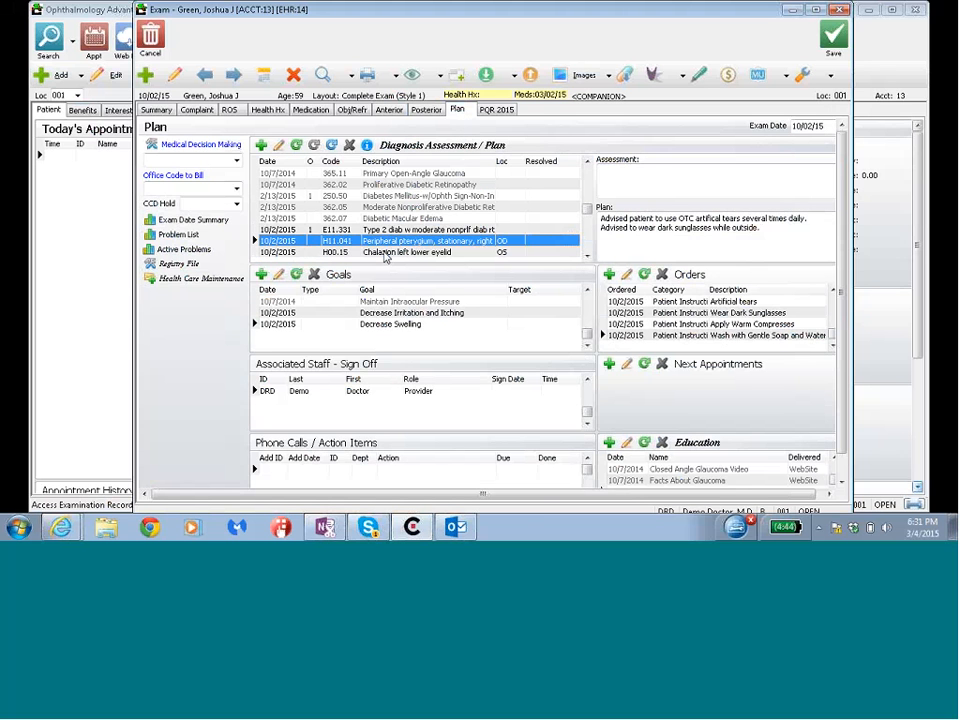
pyautogui.click(385, 253)
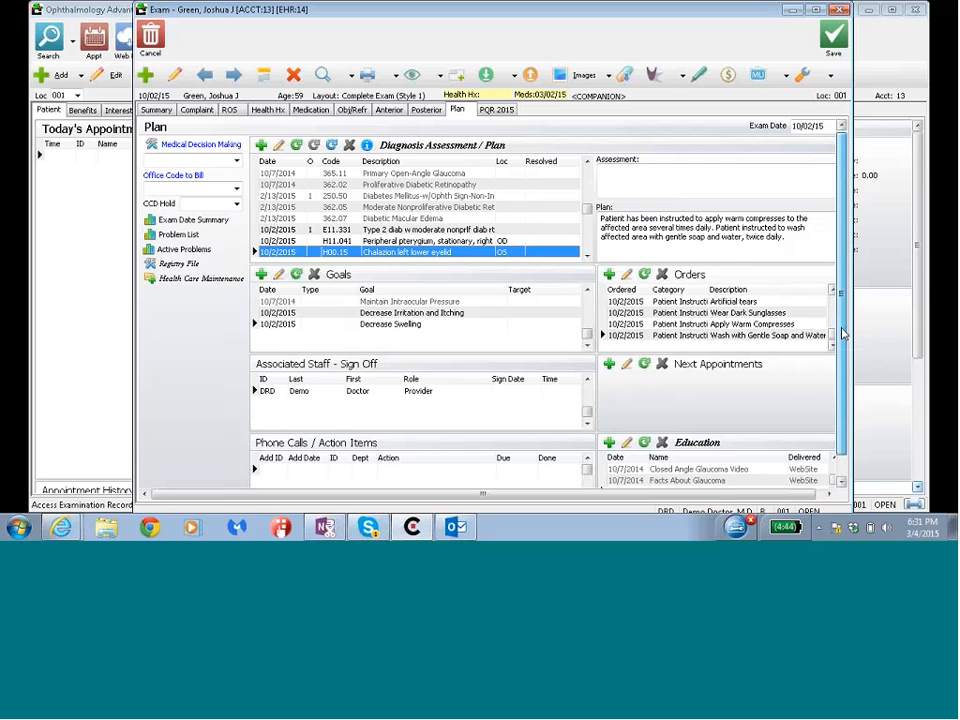
pyautogui.scroll(-1, 690, 440)
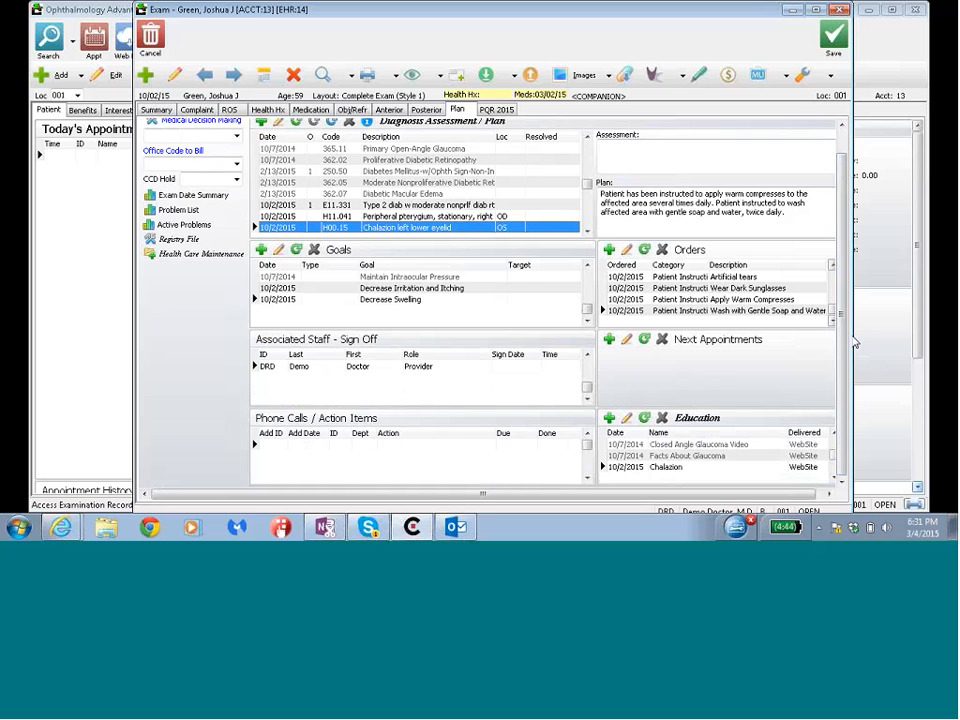
pyautogui.scroll(1, 840, 315)
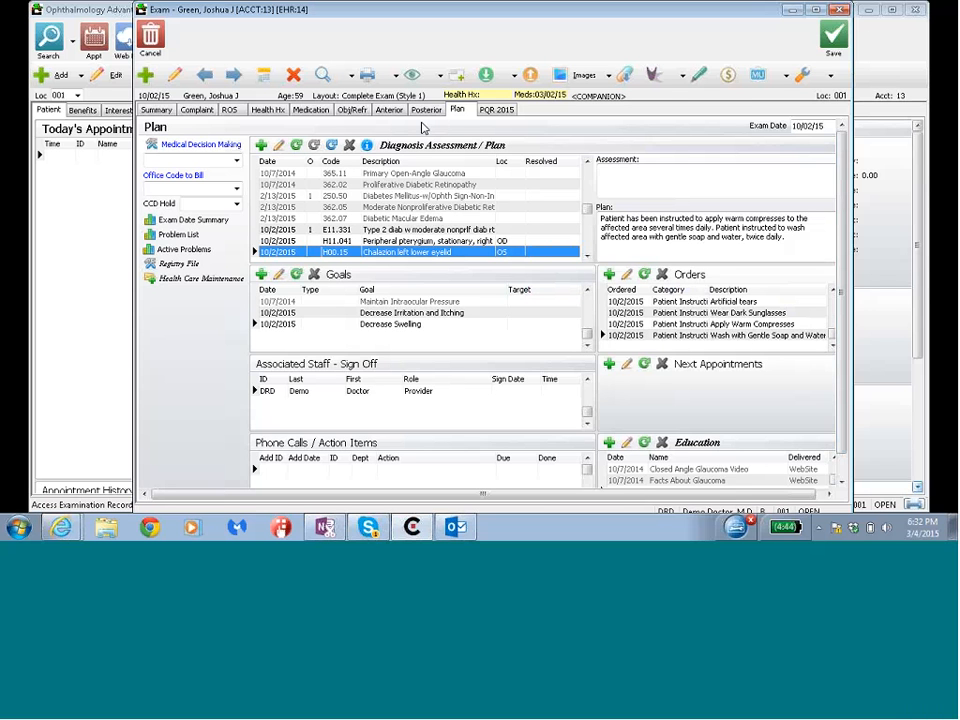
# Apply the Ectropion OD default set from the encounter favorites to the anterior exam.
pyautogui.click(424, 111)
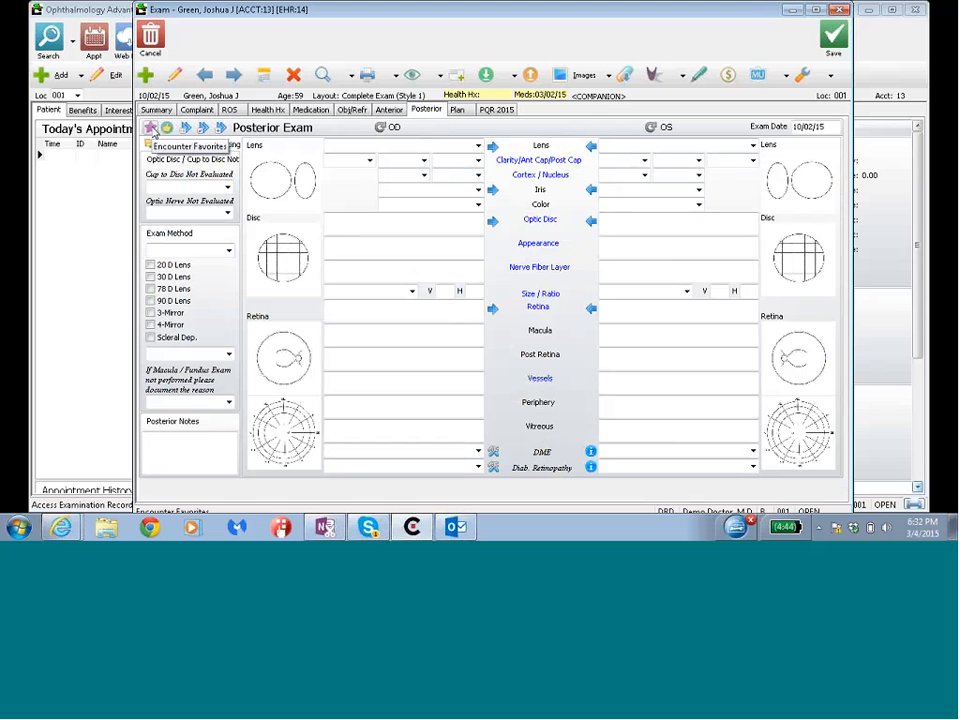
pyautogui.click(389, 110)
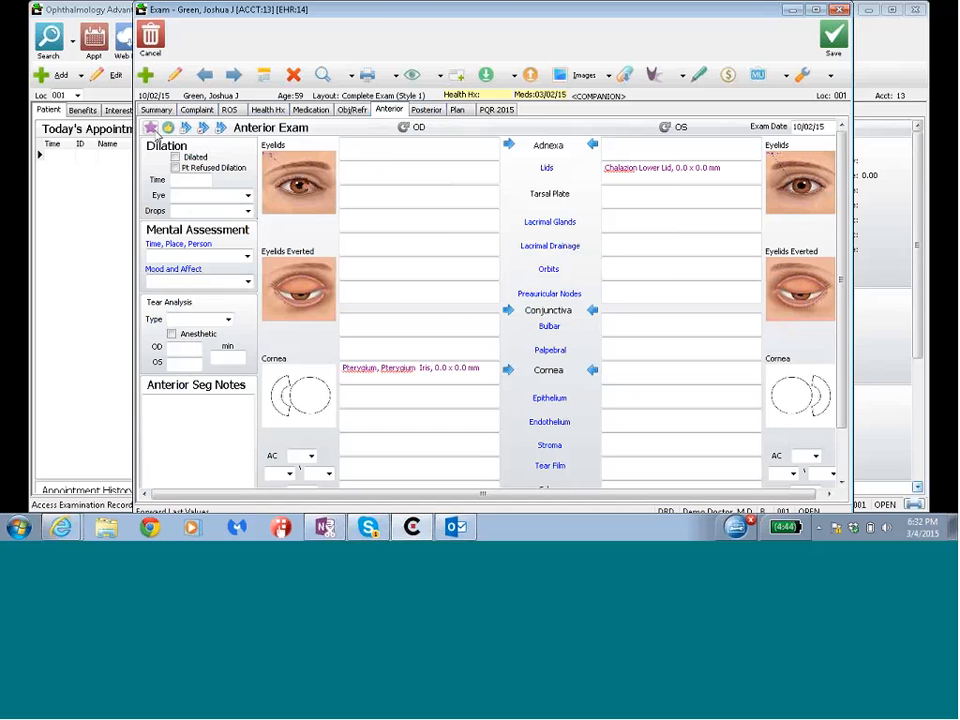
pyautogui.click(152, 130)
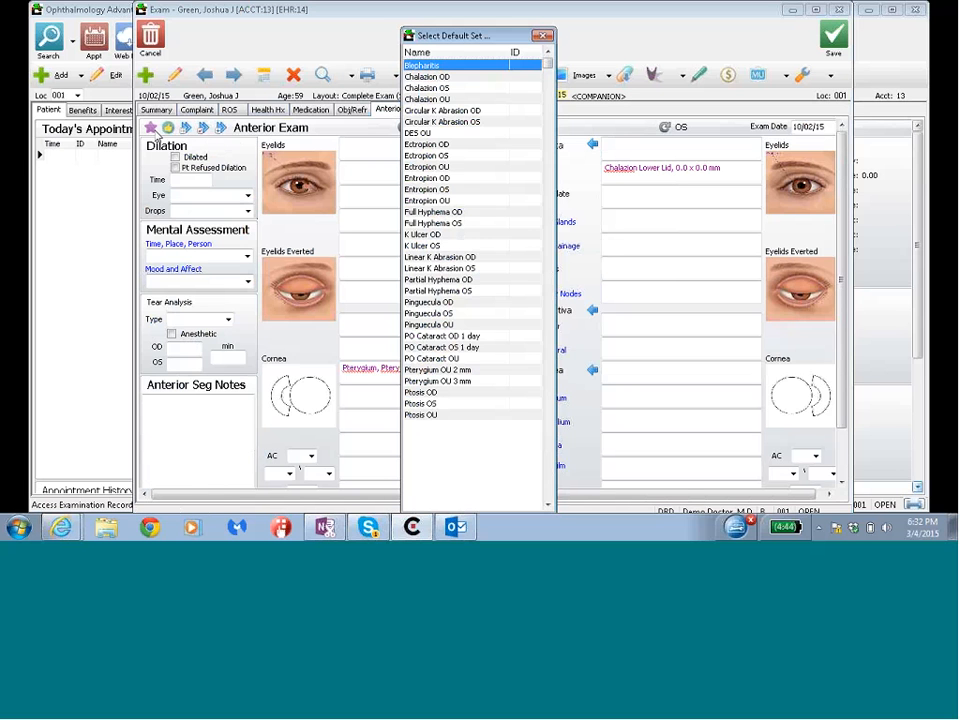
pyautogui.click(446, 146)
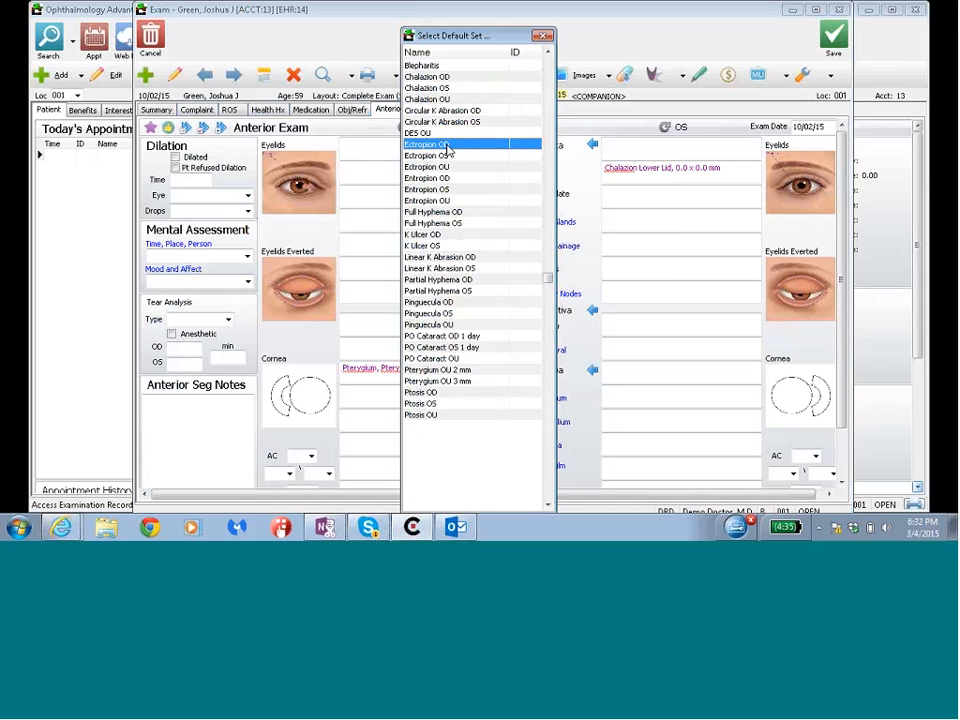
pyautogui.click(447, 157)
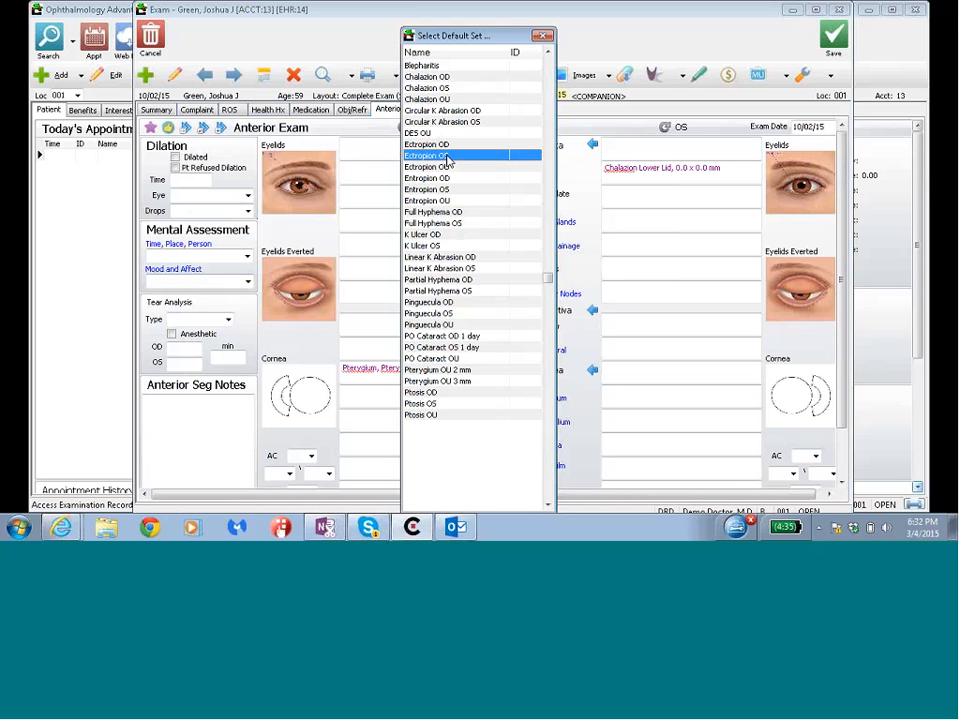
pyautogui.click(447, 167)
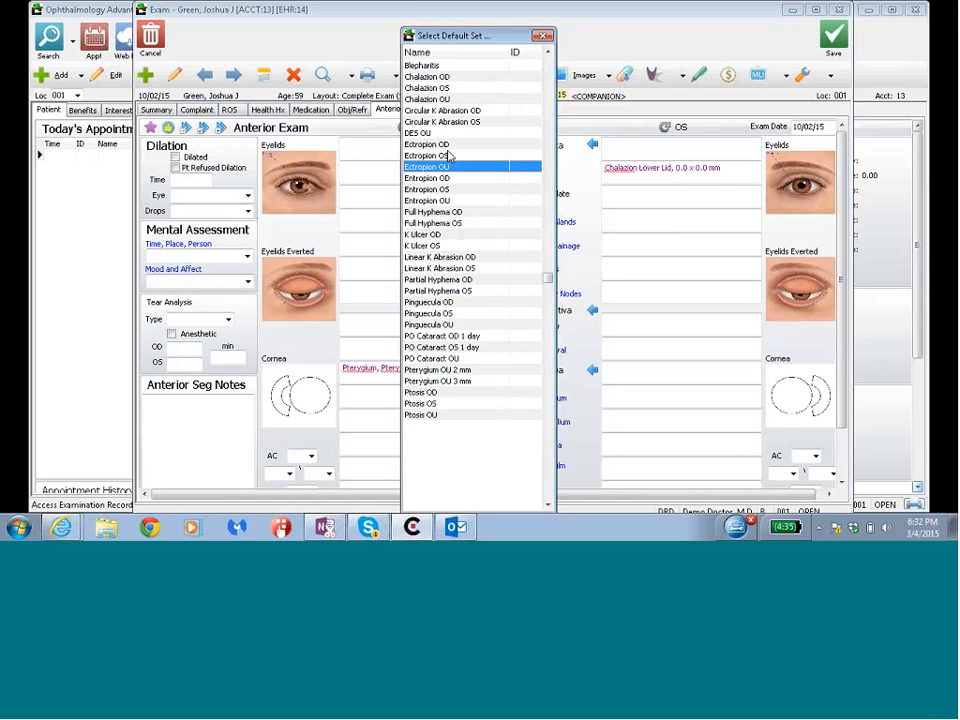
pyautogui.doubleClick(448, 146)
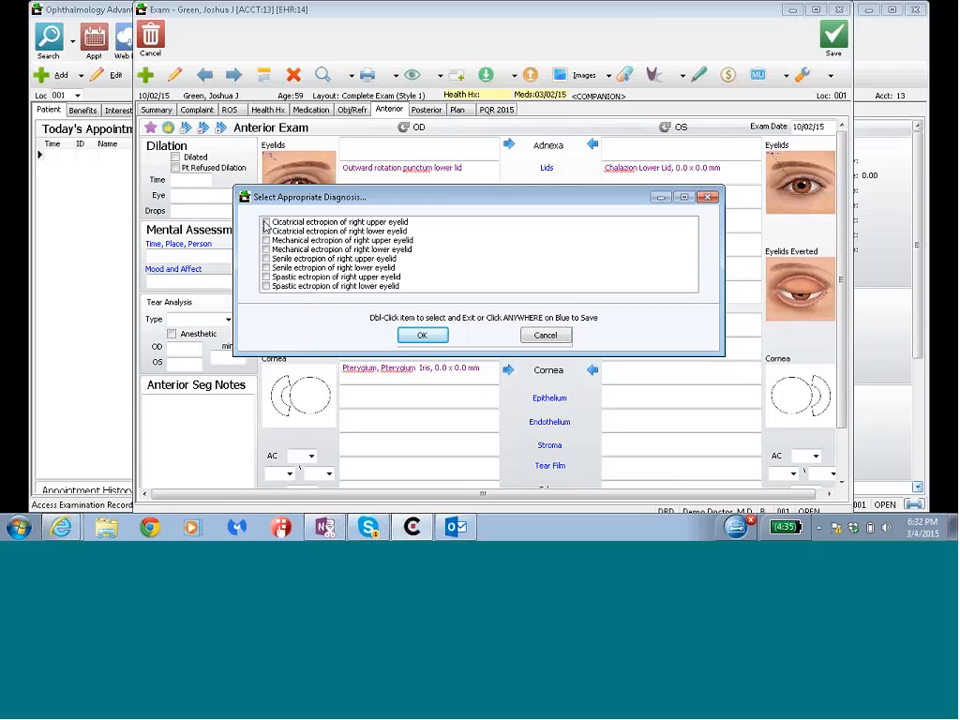
# Assign the diagnoses Spastic ectropion of right lower eyelid and Mechanical ectropion of right upper eyelid.
pyautogui.click(266, 285)
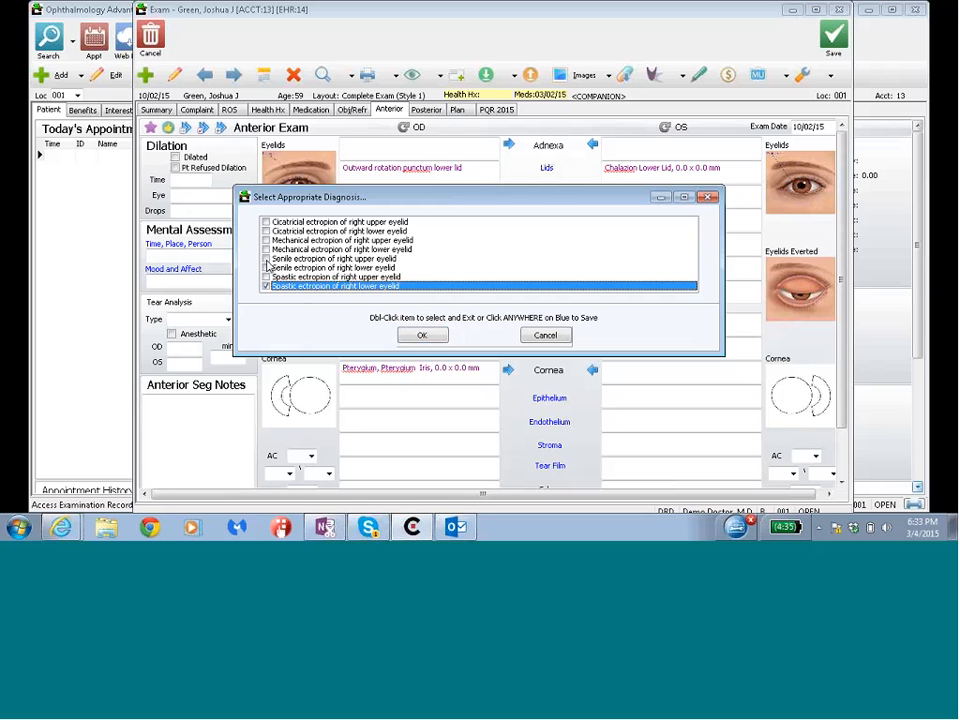
pyautogui.click(266, 240)
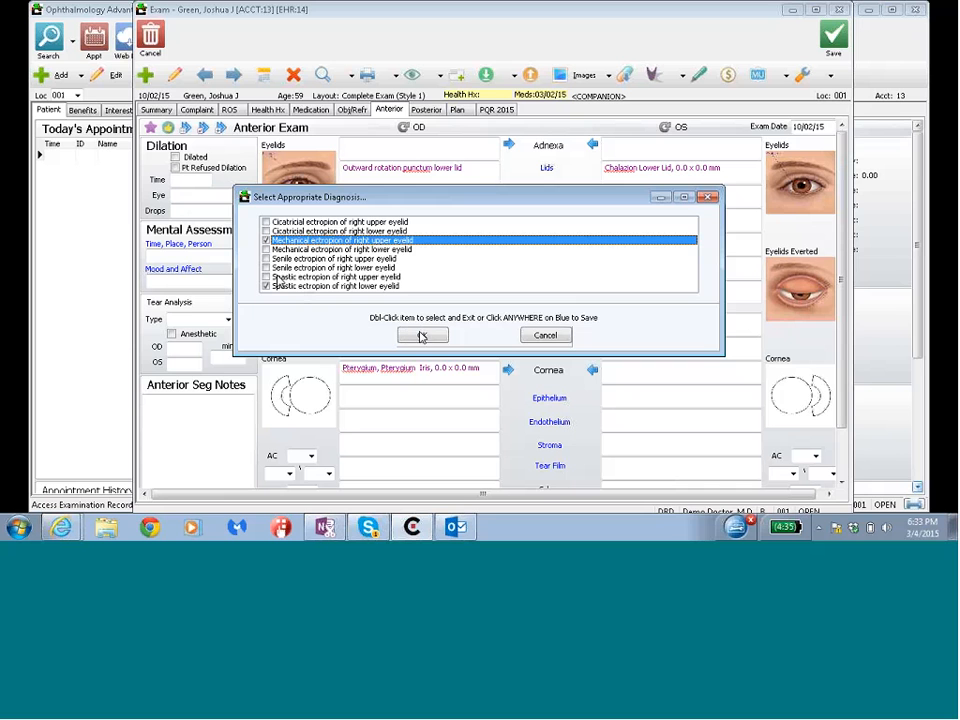
pyautogui.click(422, 335)
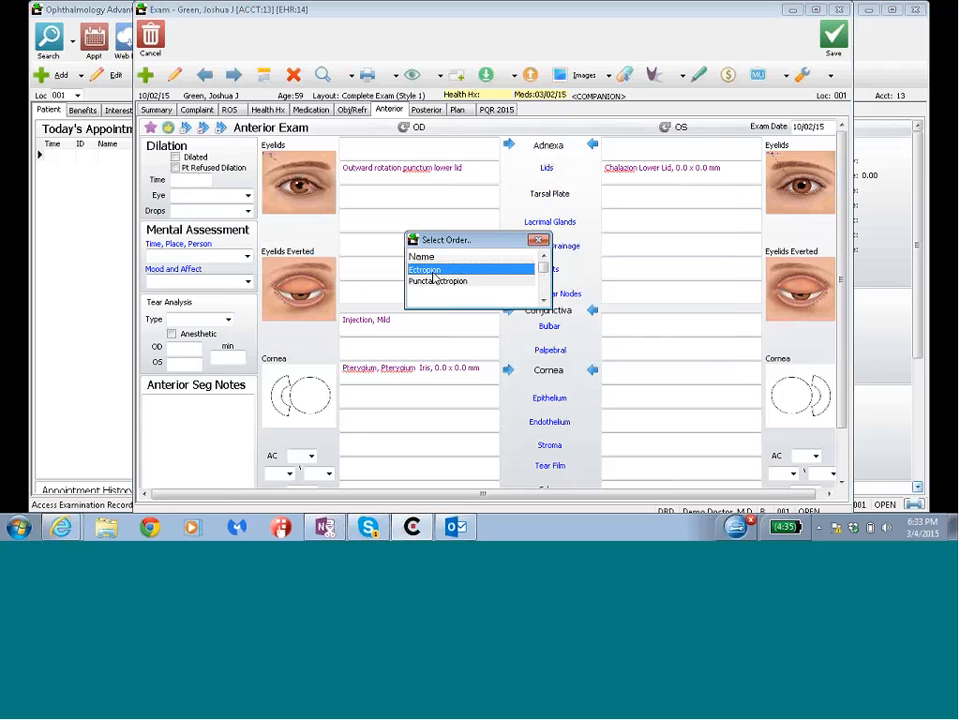
# Accept the Ectropion order set with its education and External Photo, skip the second order selection, and check the ectropion diagnoses in the plan.
pyautogui.doubleClick(433, 272)
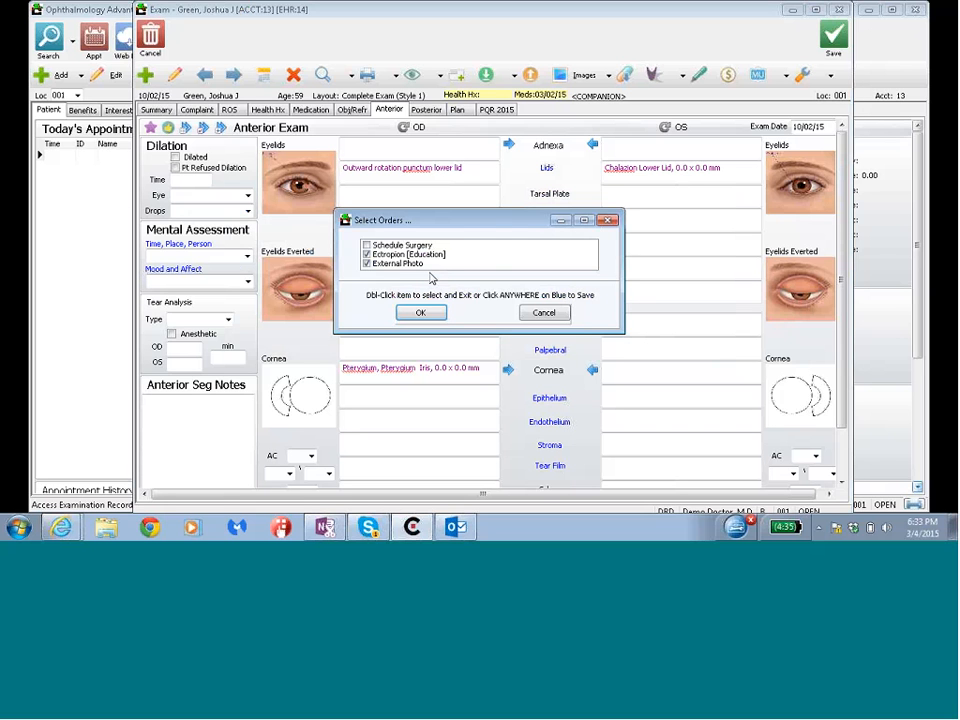
pyautogui.click(420, 313)
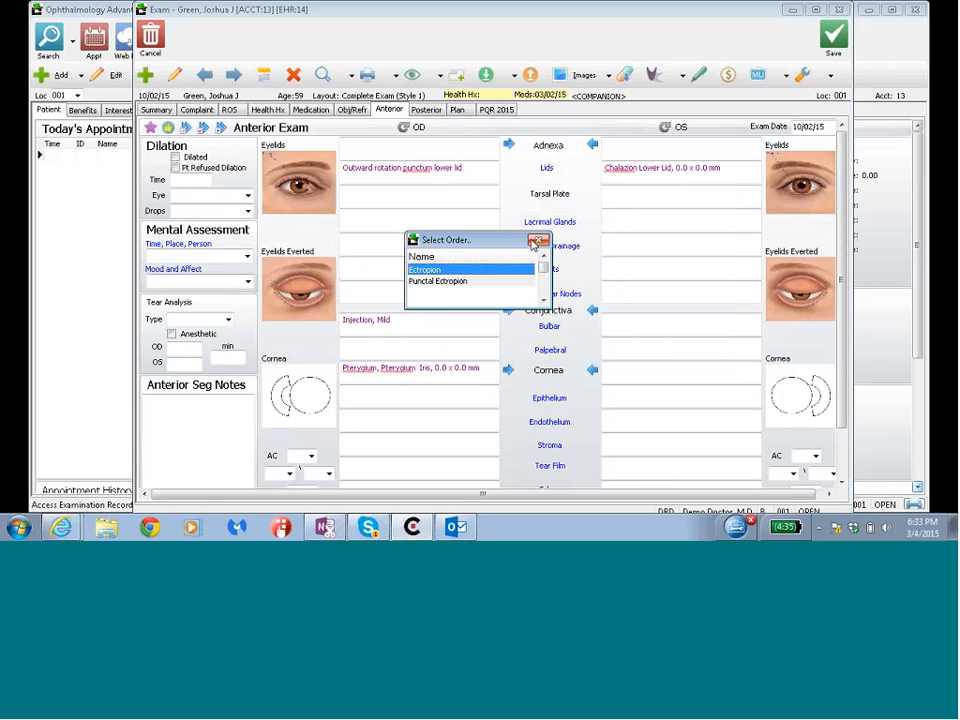
pyautogui.click(539, 240)
pyautogui.click(455, 110)
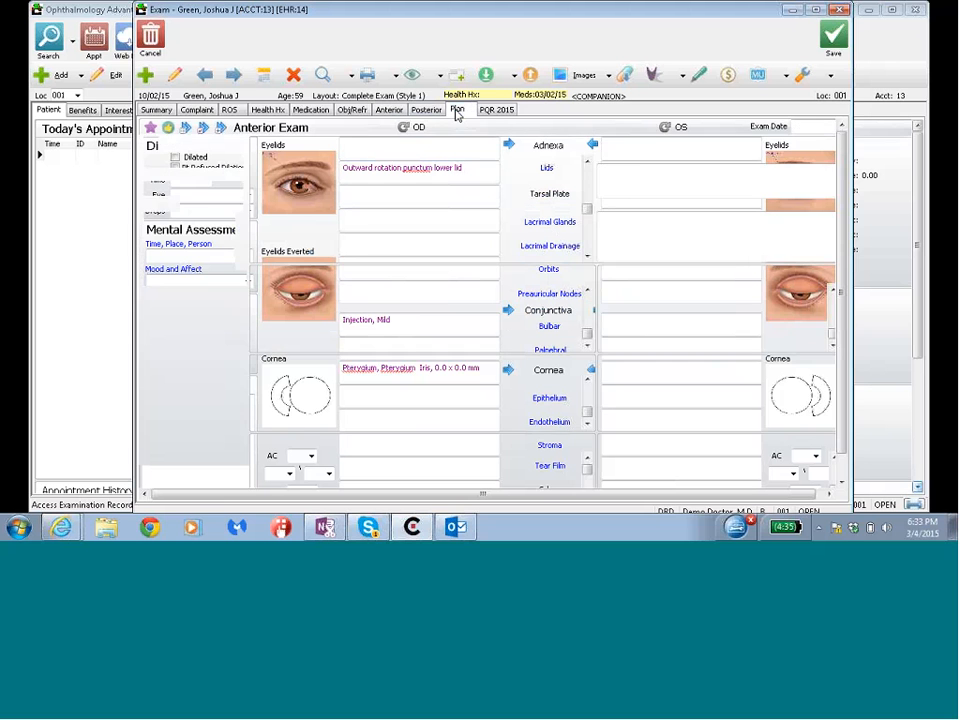
pyautogui.click(378, 251)
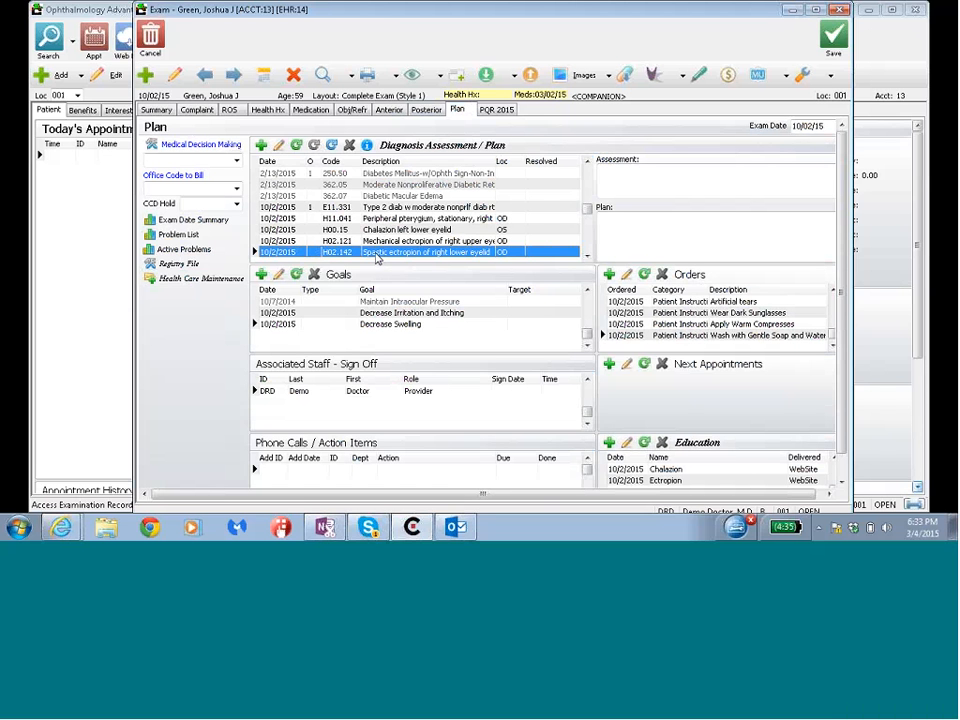
# Apply the ARMD OU default set to the posterior exam with diagnosis Exudative age-related macular degeneration, without choosing an order set.
pyautogui.click(425, 110)
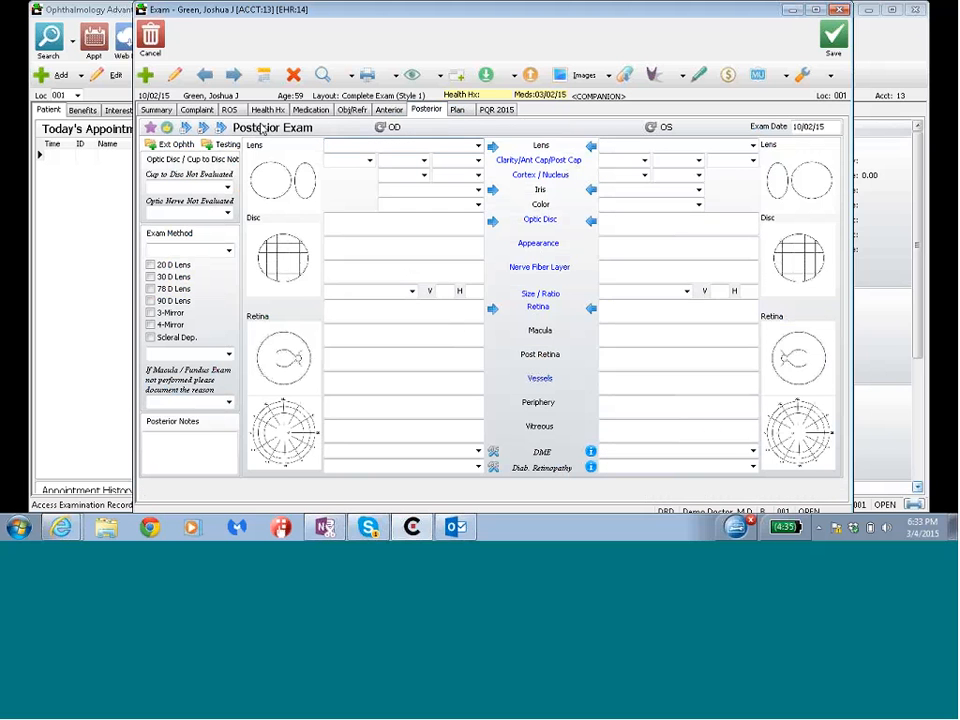
pyautogui.click(150, 128)
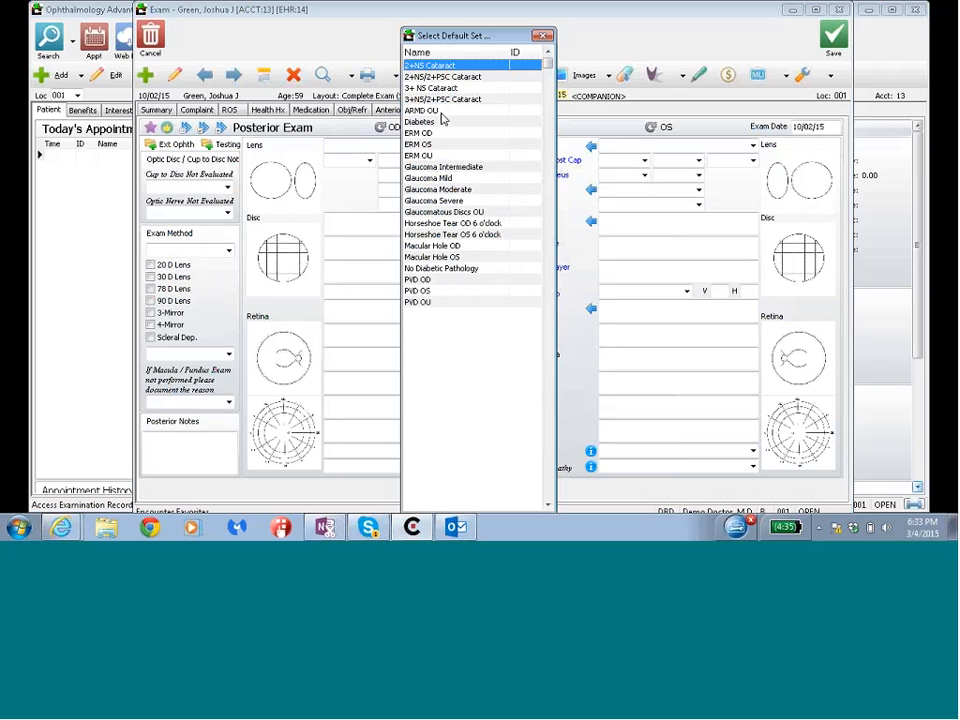
pyautogui.doubleClick(441, 112)
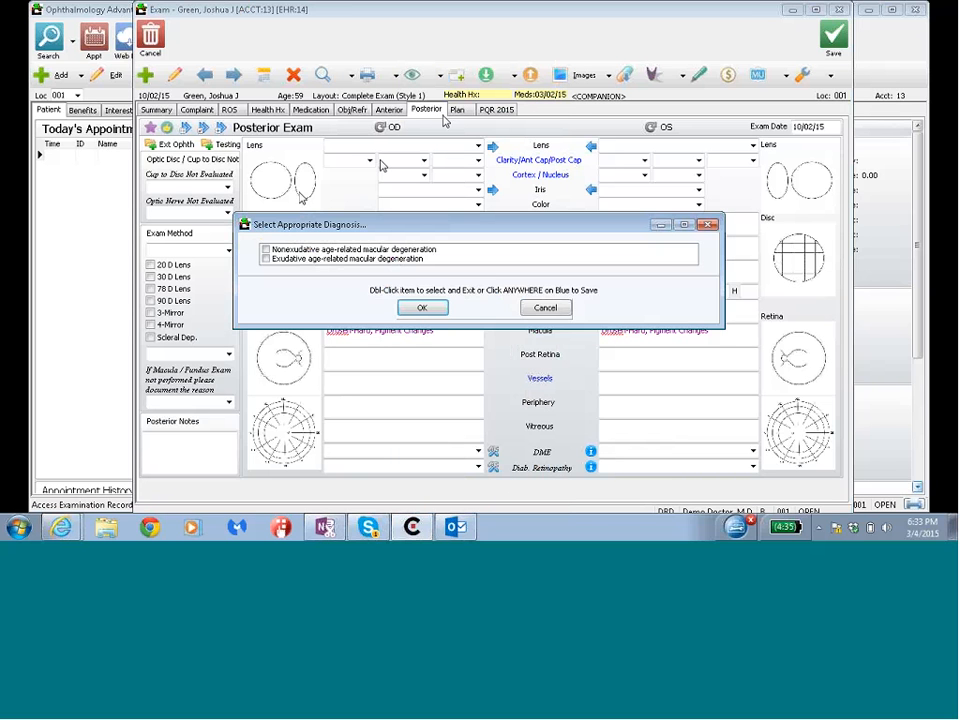
pyautogui.click(264, 259)
pyautogui.click(262, 260)
pyautogui.click(248, 269)
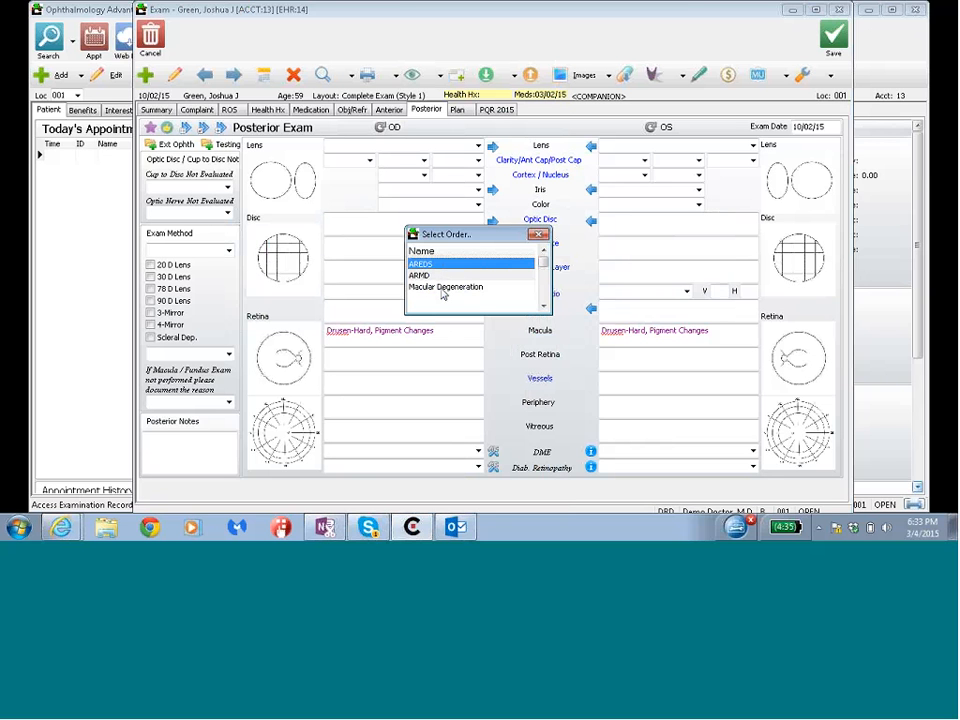
pyautogui.click(540, 235)
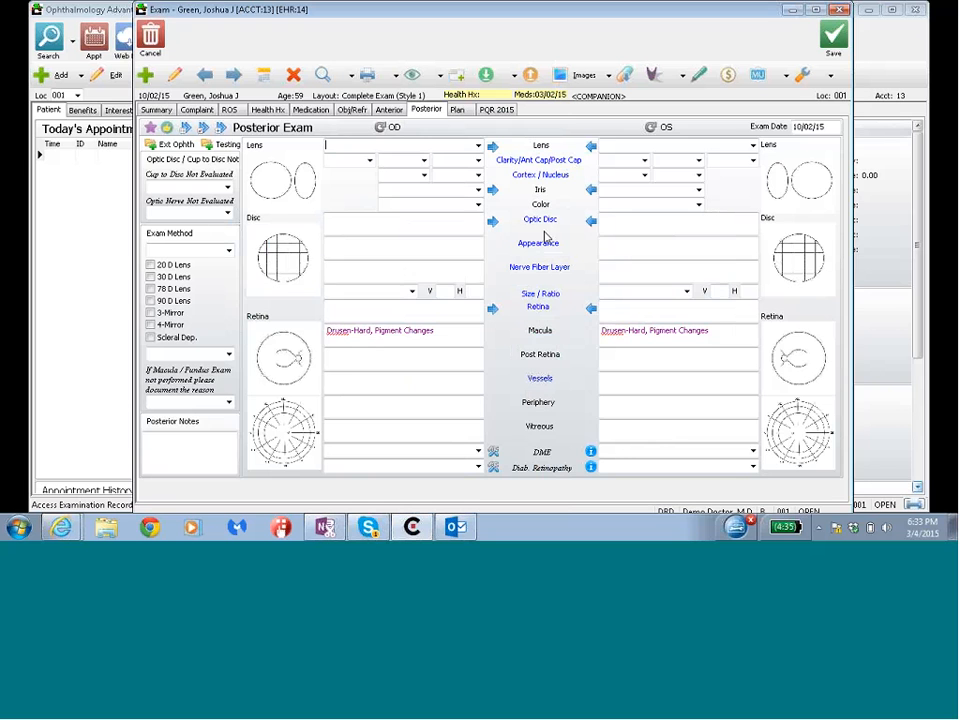
# Review the exudative age-related macular degeneration entry in the exam plan, then save the exam.
pyautogui.click(457, 108)
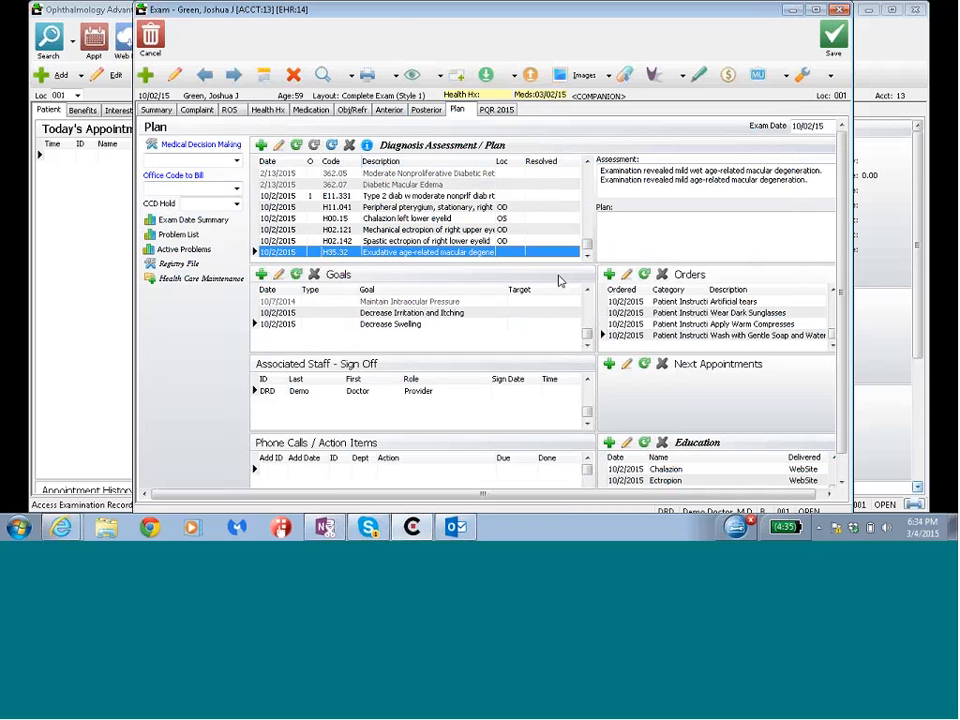
pyautogui.click(896, 492)
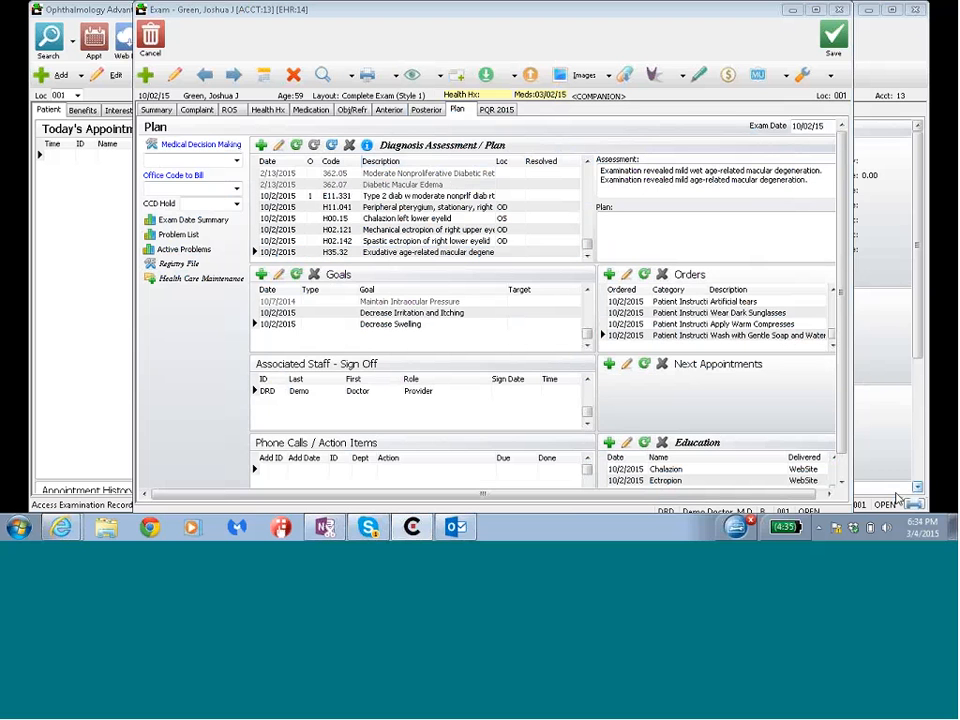
pyautogui.click(832, 44)
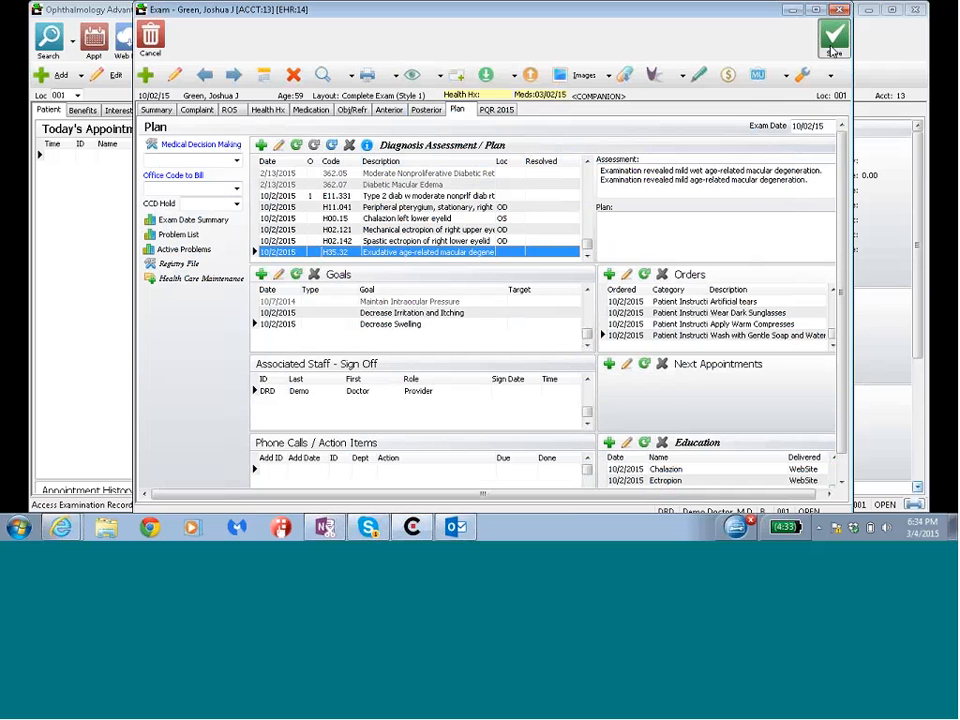
# Return to the user logon page and view the ICD-10 Update article in its news section.
pyautogui.click(652, 38)
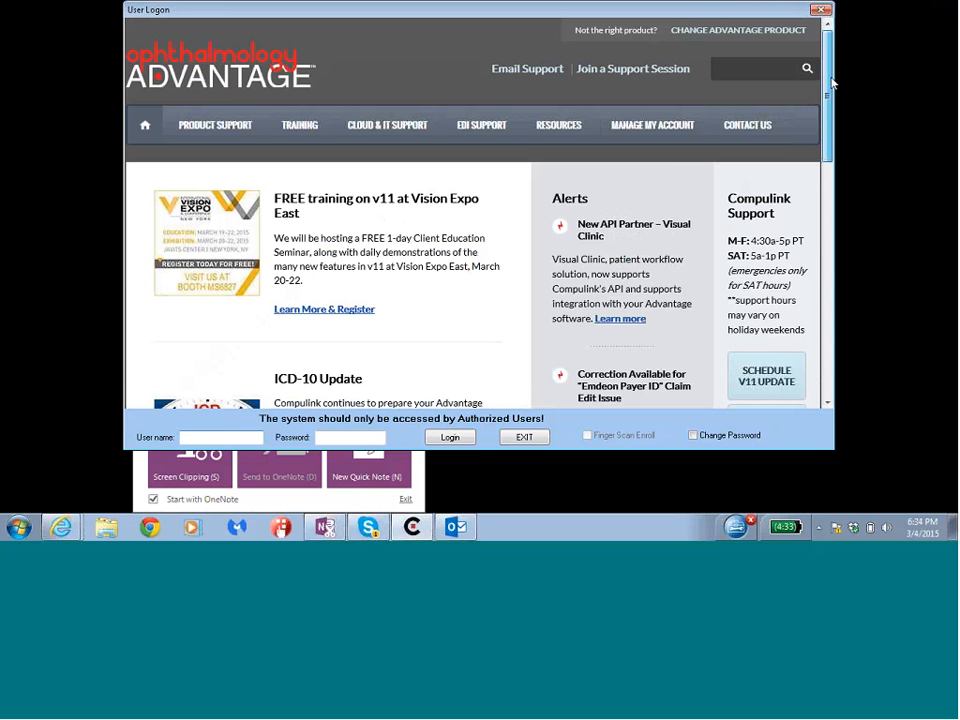
pyautogui.moveTo(830, 83); pyautogui.dragTo(829, 140)
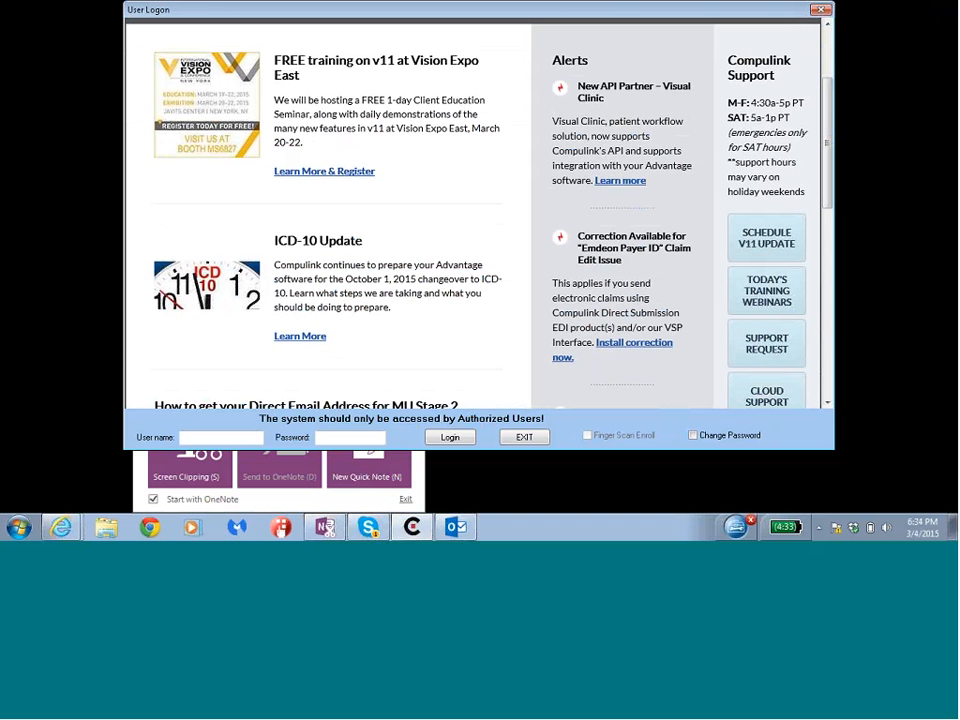